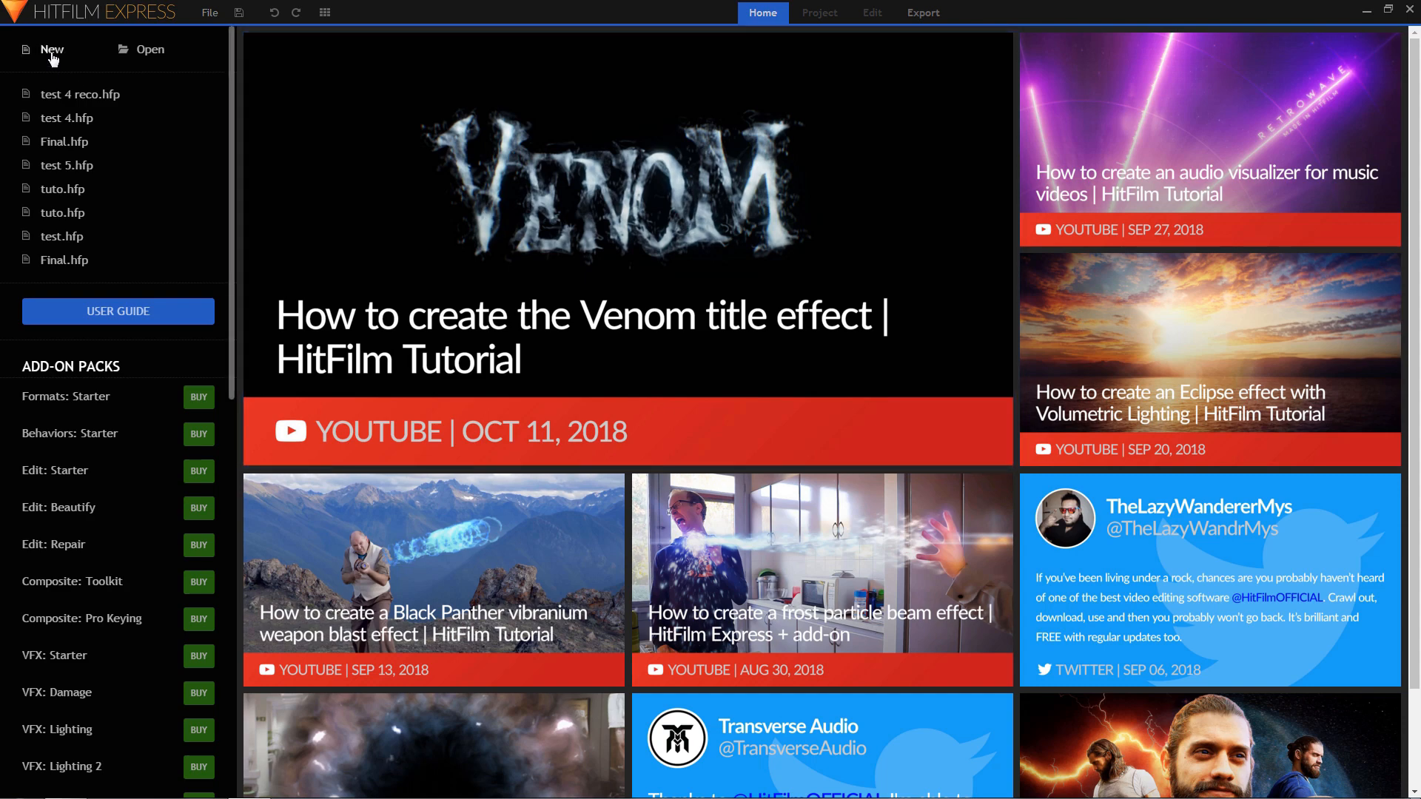
- Create a new project from the 1080p Full HD @ 30 fps template and start editing it
left_click(51, 53)
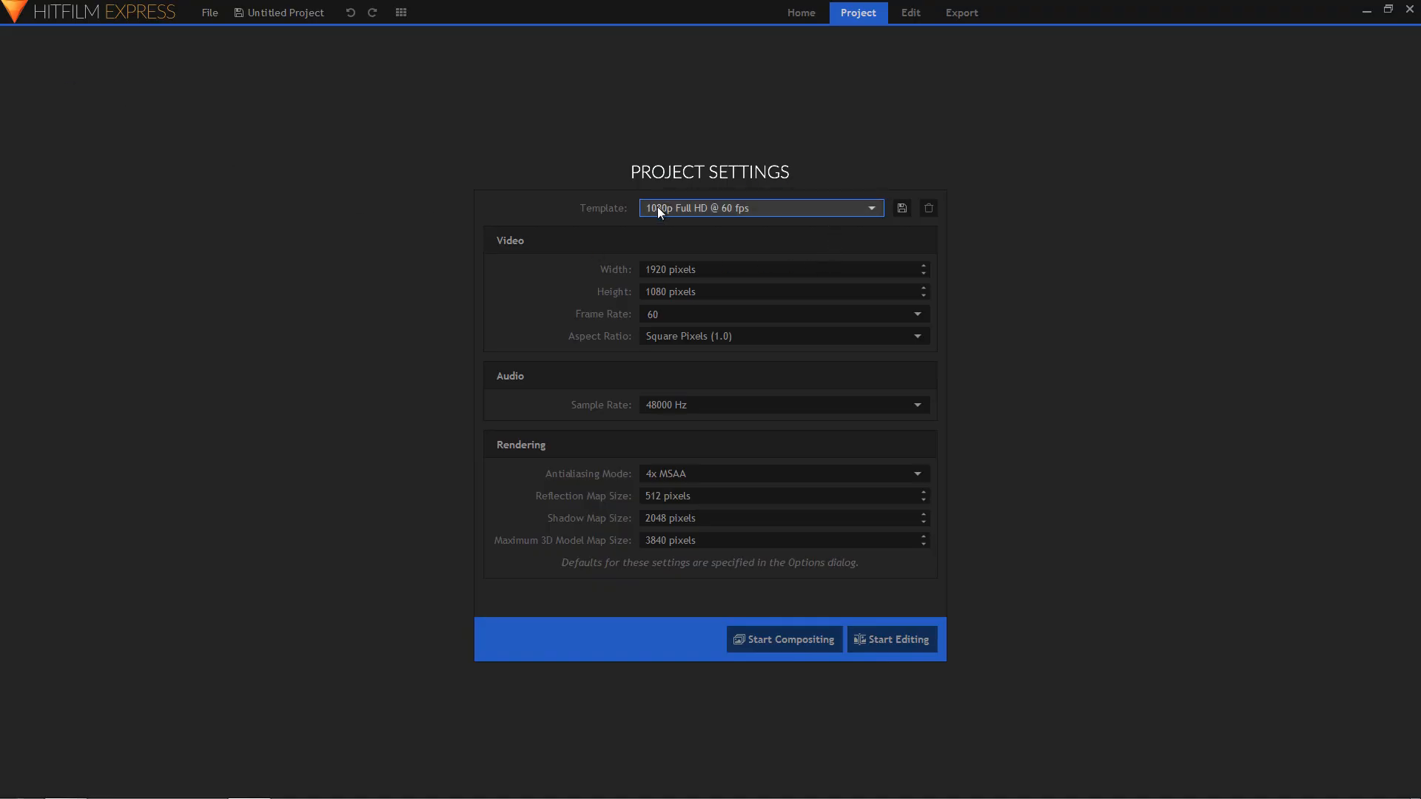
left_click(872, 211)
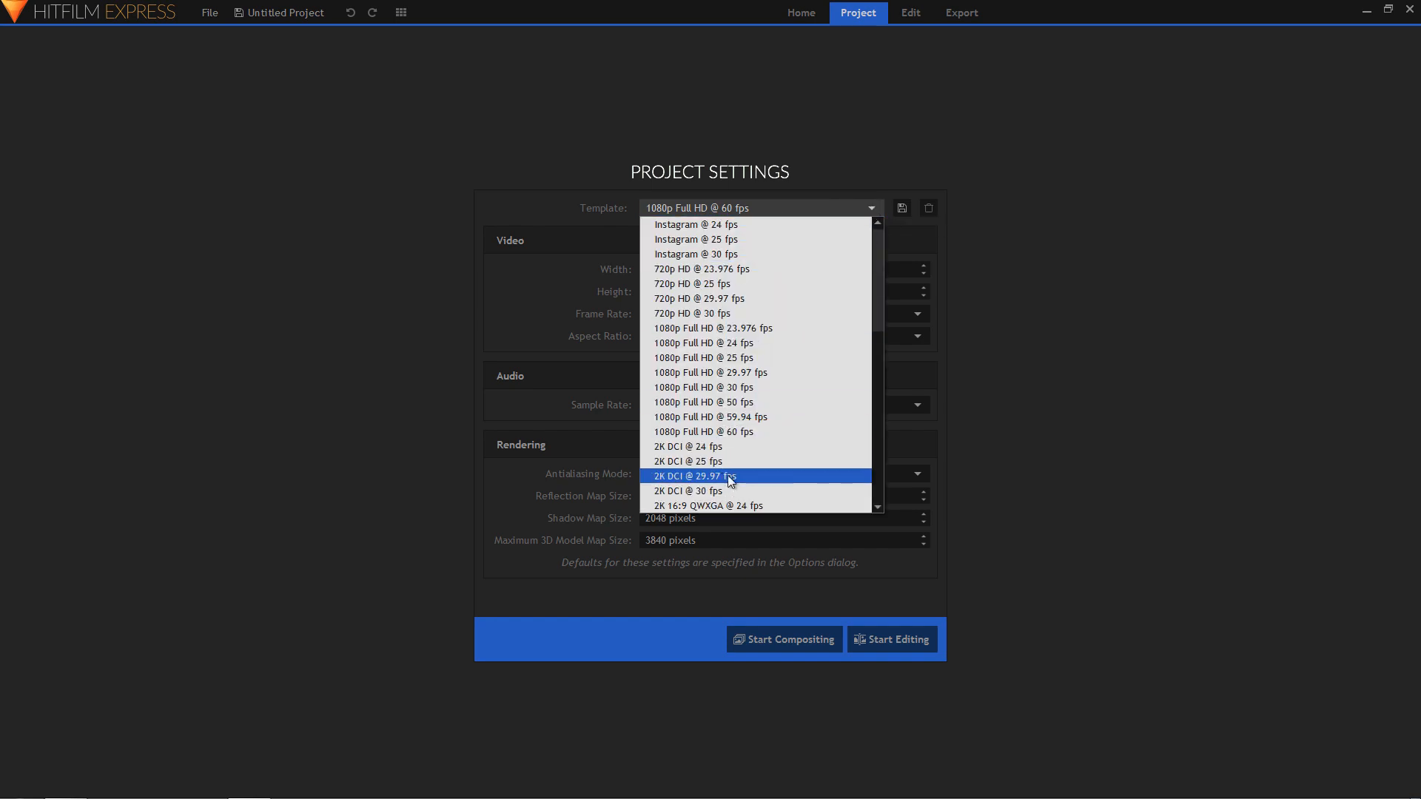
left_click(694, 388)
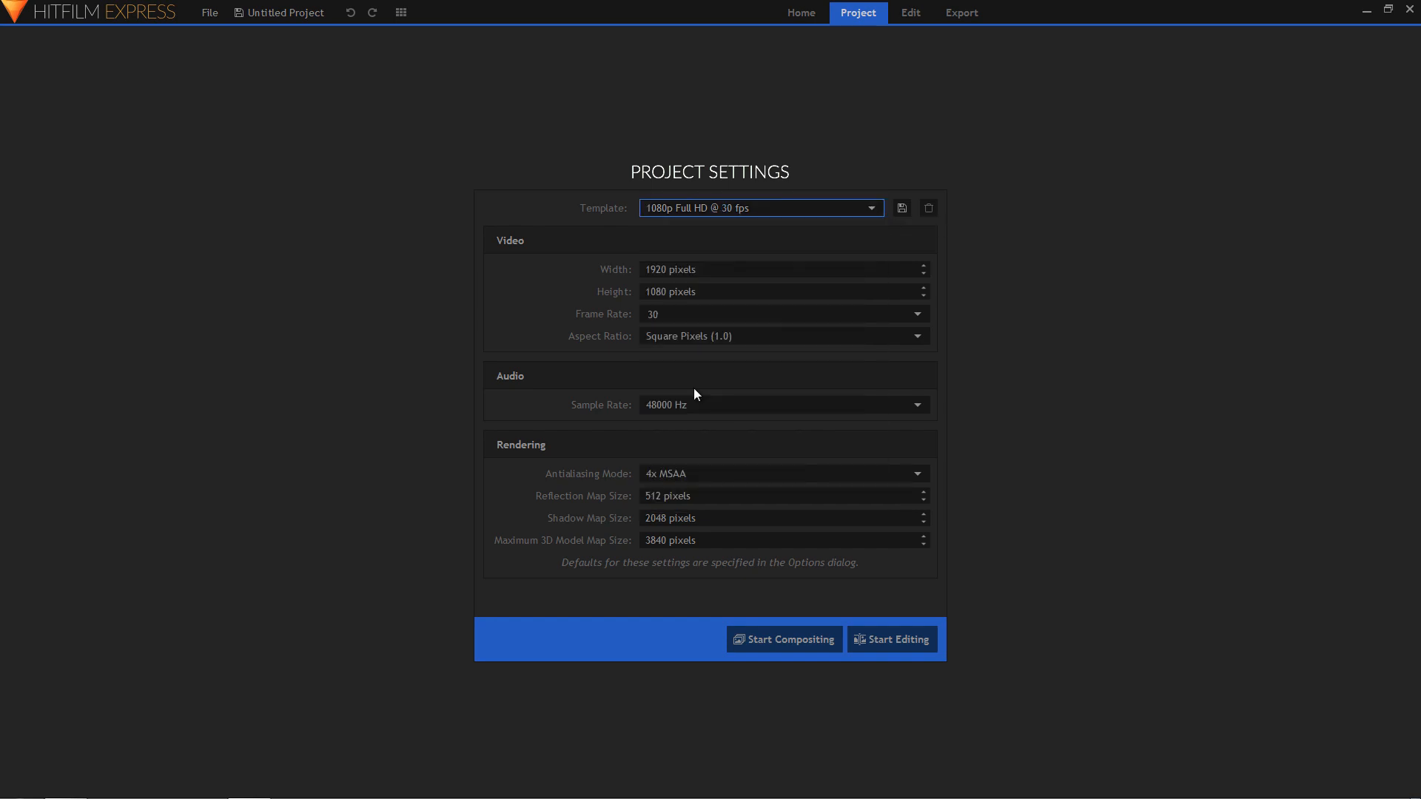
left_click(901, 641)
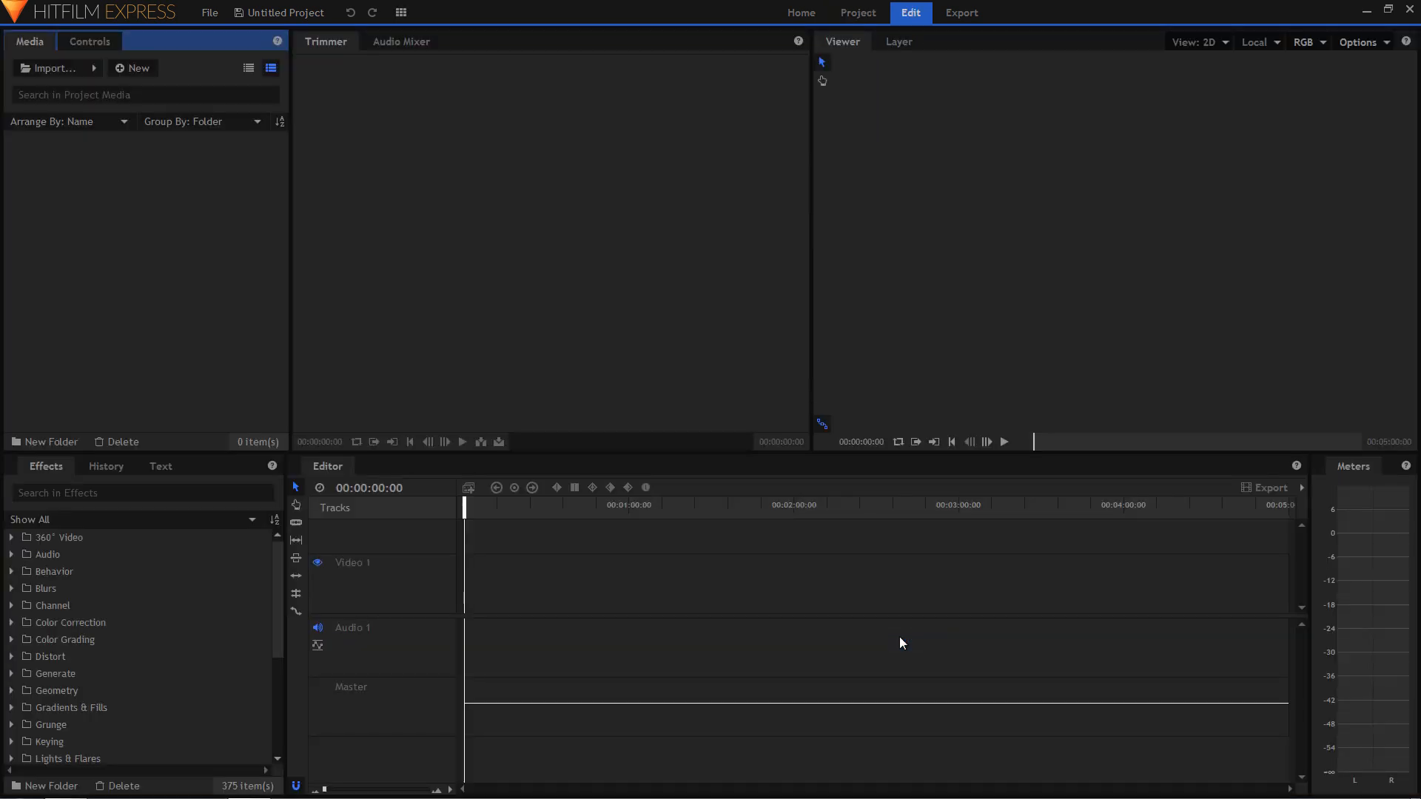
- Import Pexels Videos 5020.mp4 from the FICHIERS folder into the project media
left_click(61, 788)
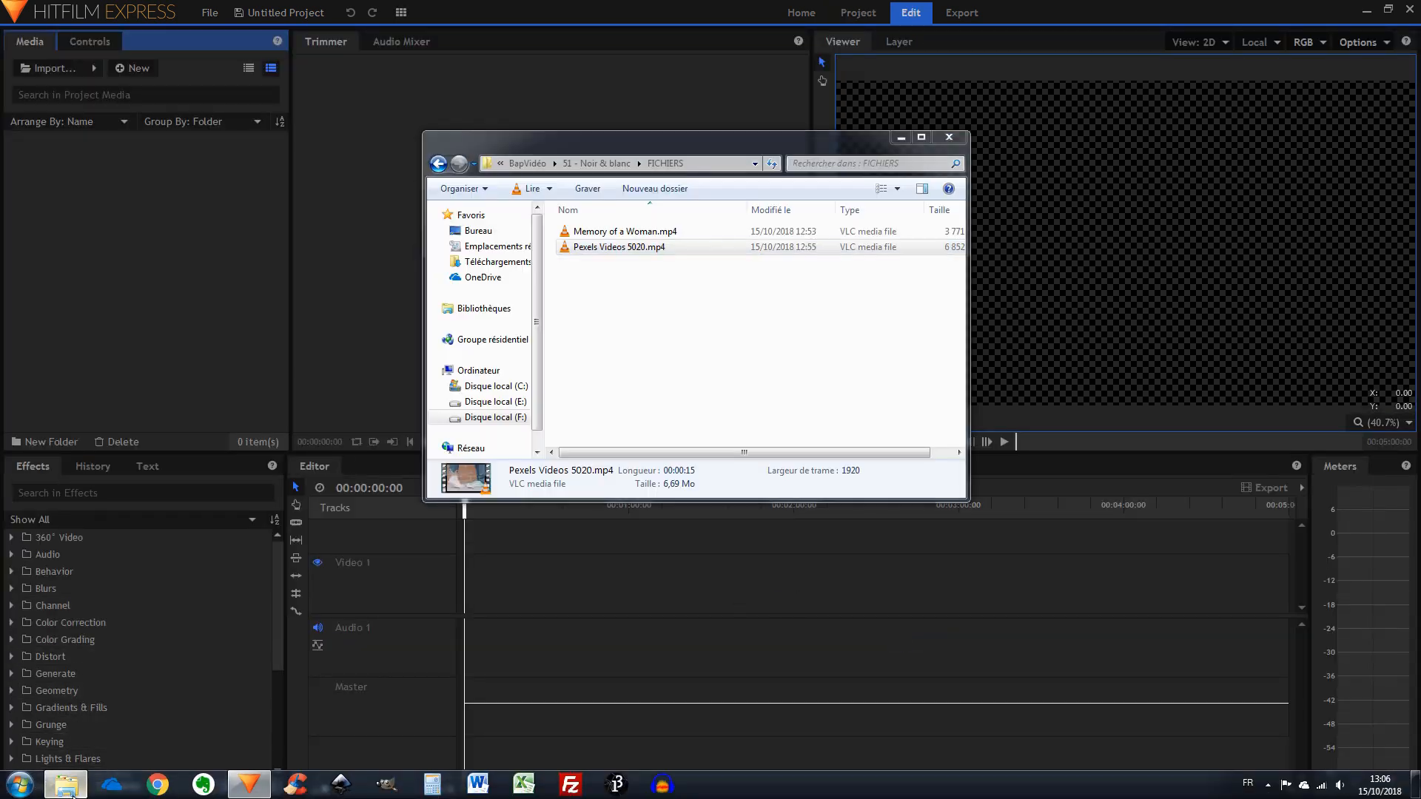
left_click_drag(605, 246, 68, 271)
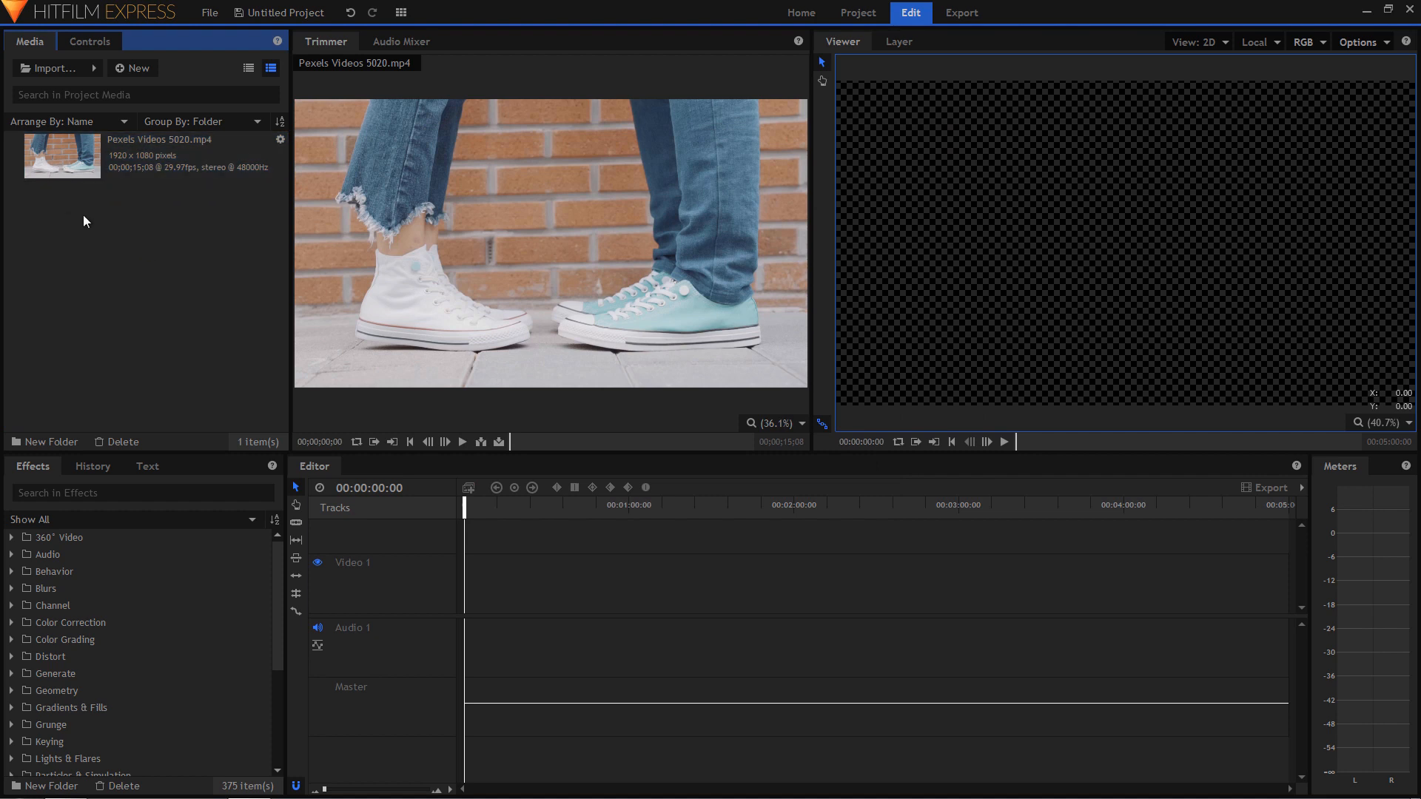
- Create a composite shot with the default properties and add the Pexels Videos 5020.mp4 clip to its timeline
right_click(104, 305)
mouse_move(118, 304)
left_click(240, 308)
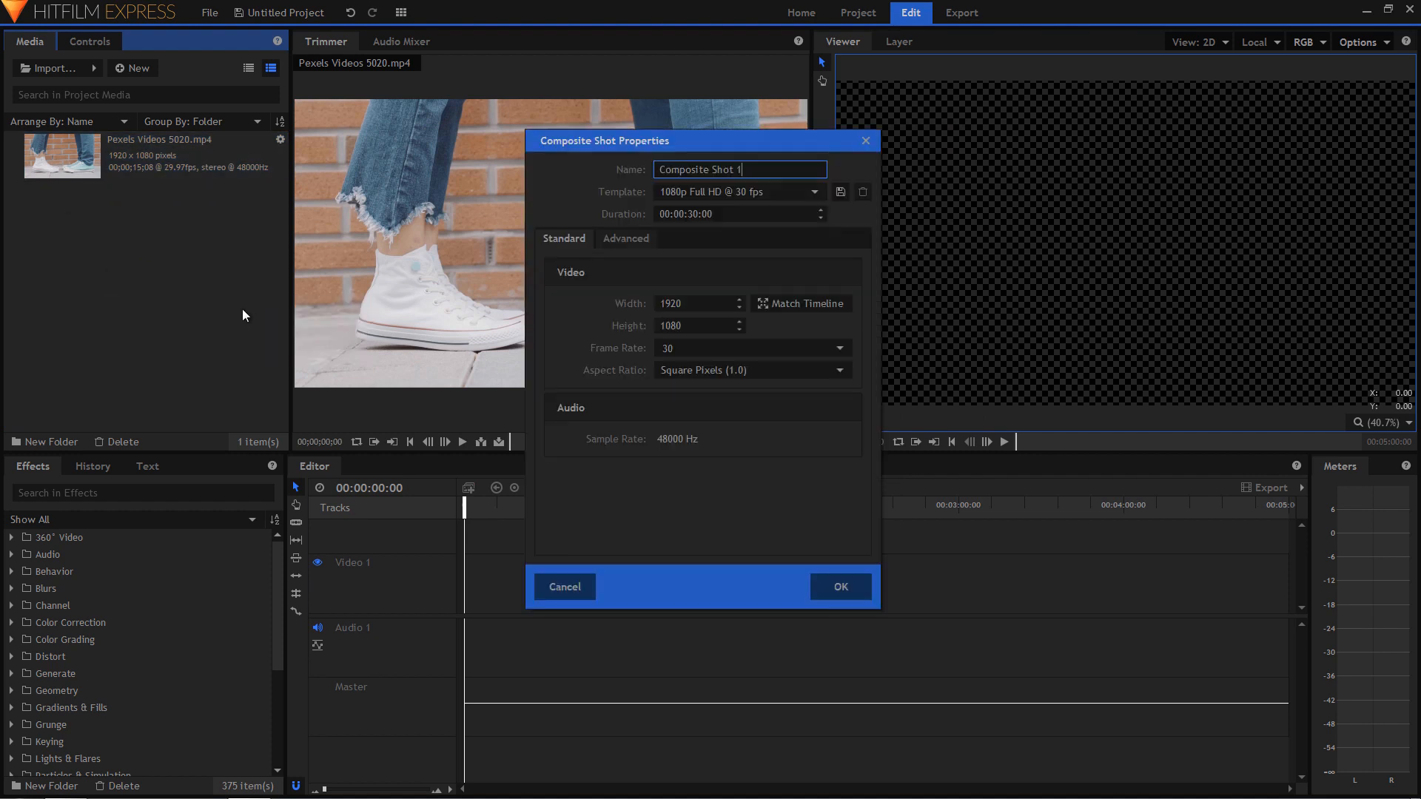
left_click(846, 589)
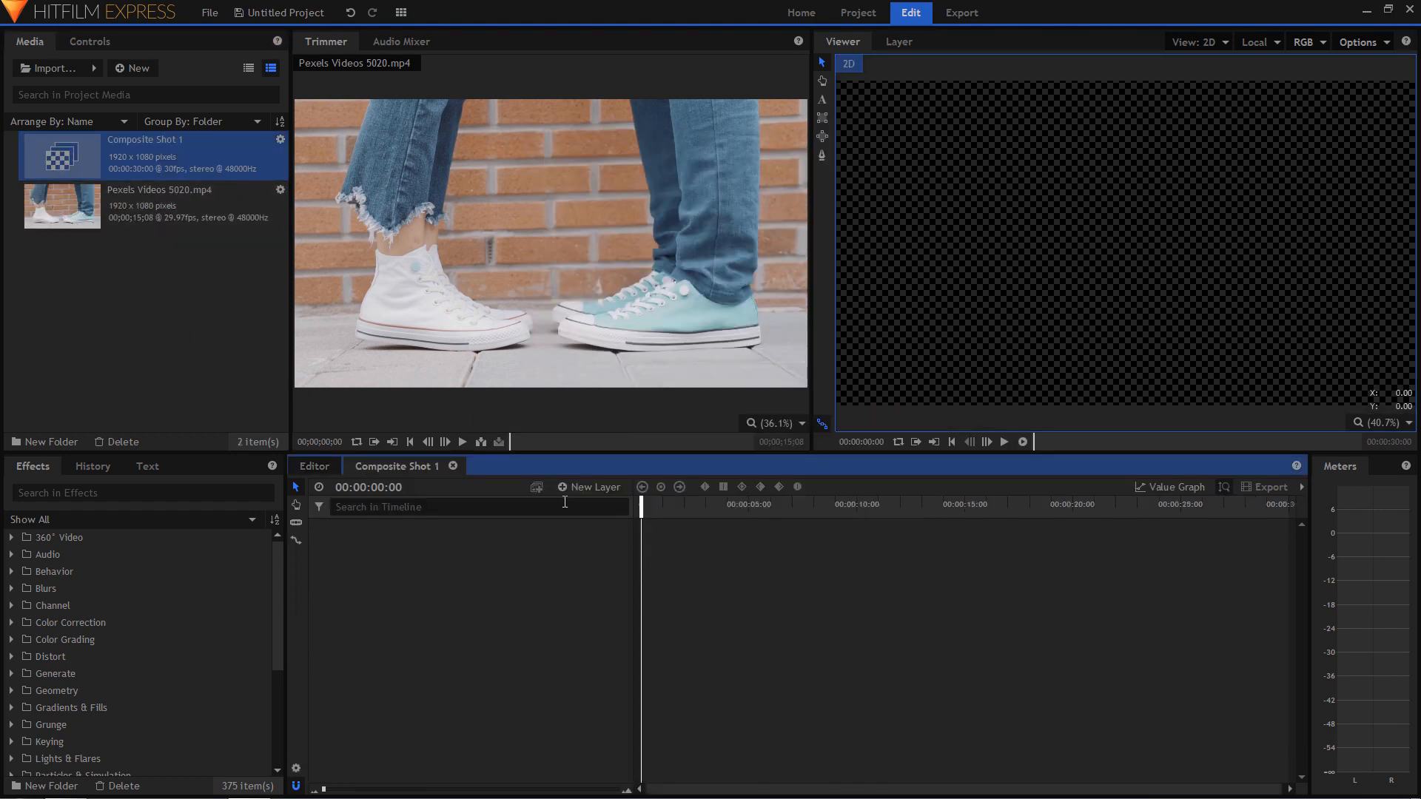
left_click_drag(75, 203, 349, 531)
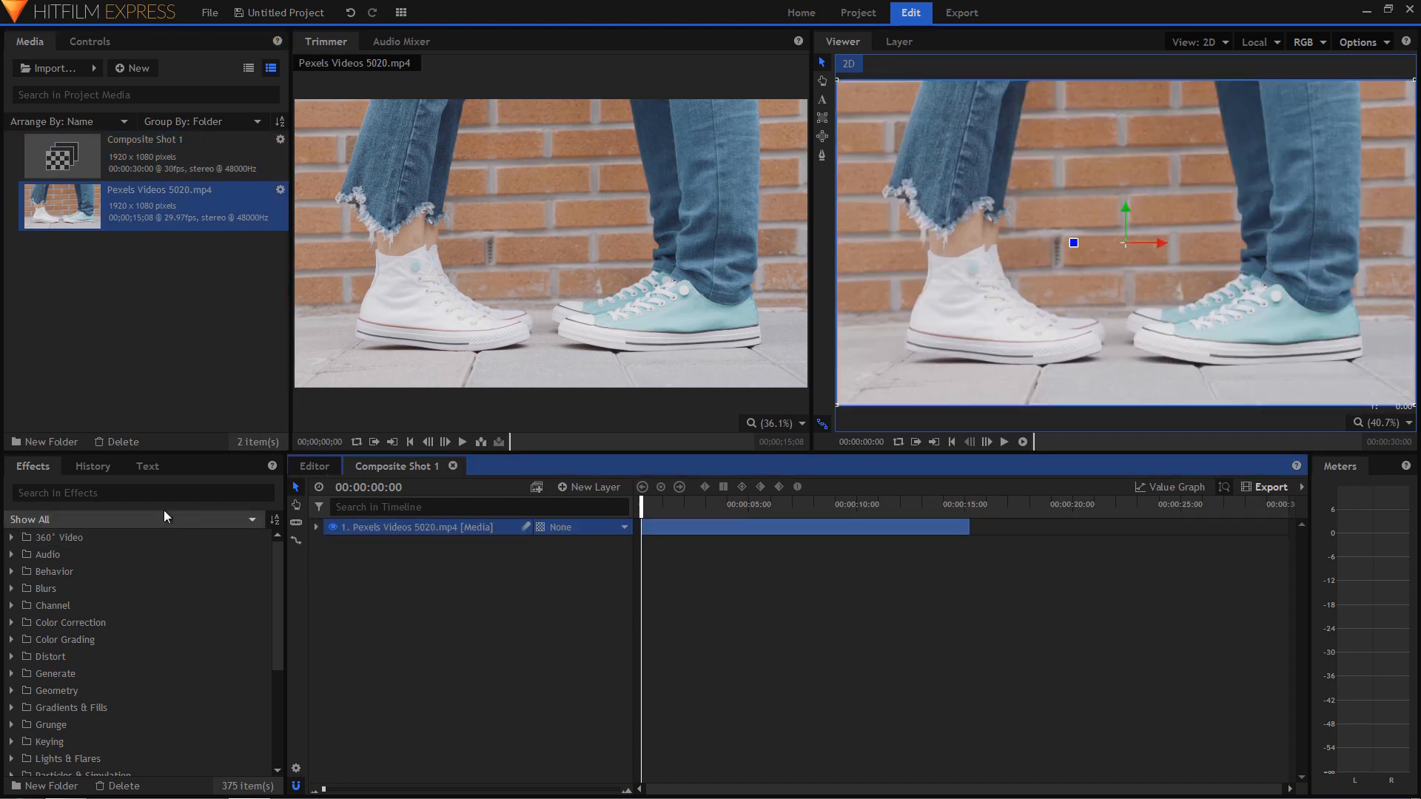
- Find the Black & White film look preset and apply it to the Pexels Videos 5020.mp4 layer
left_click(114, 494)
type("black")
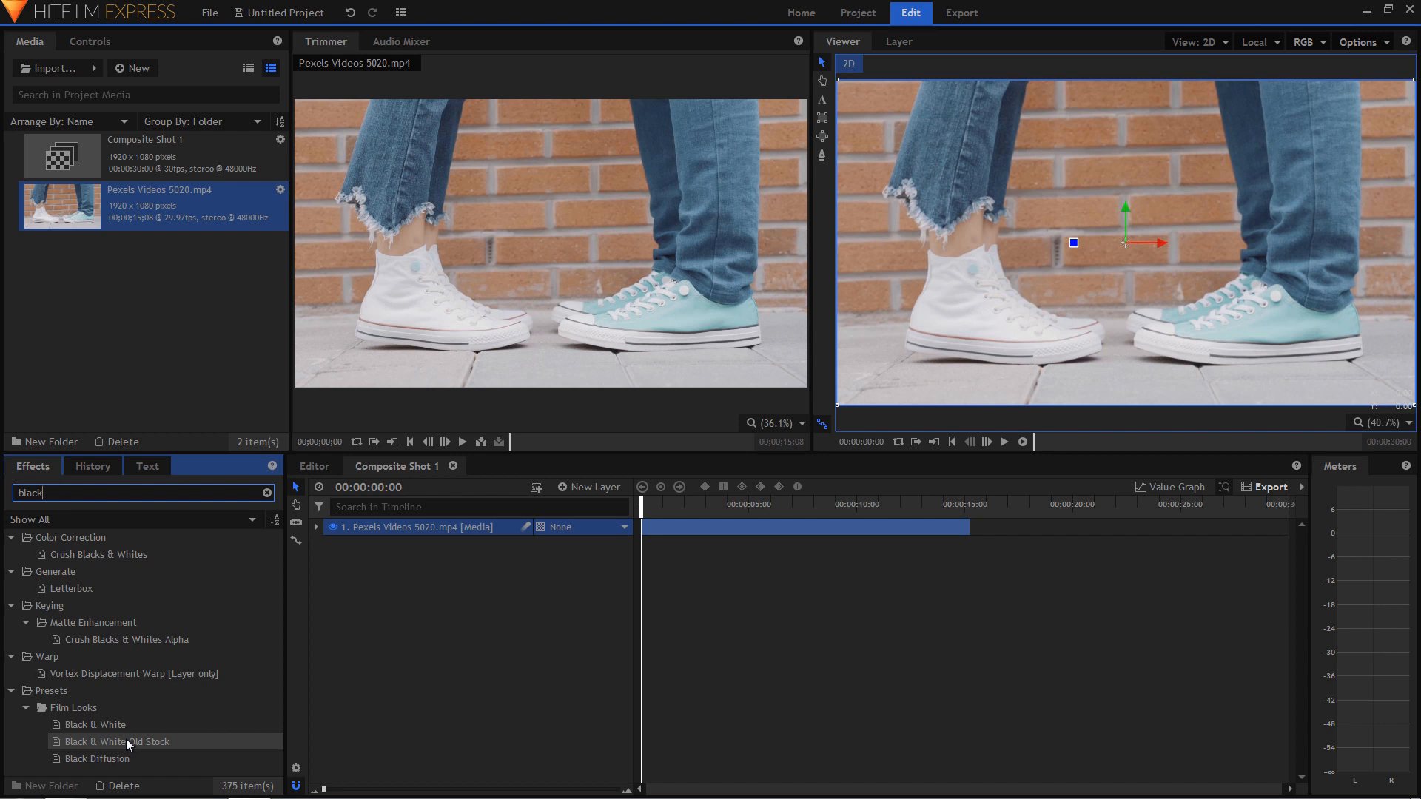
left_click(110, 723)
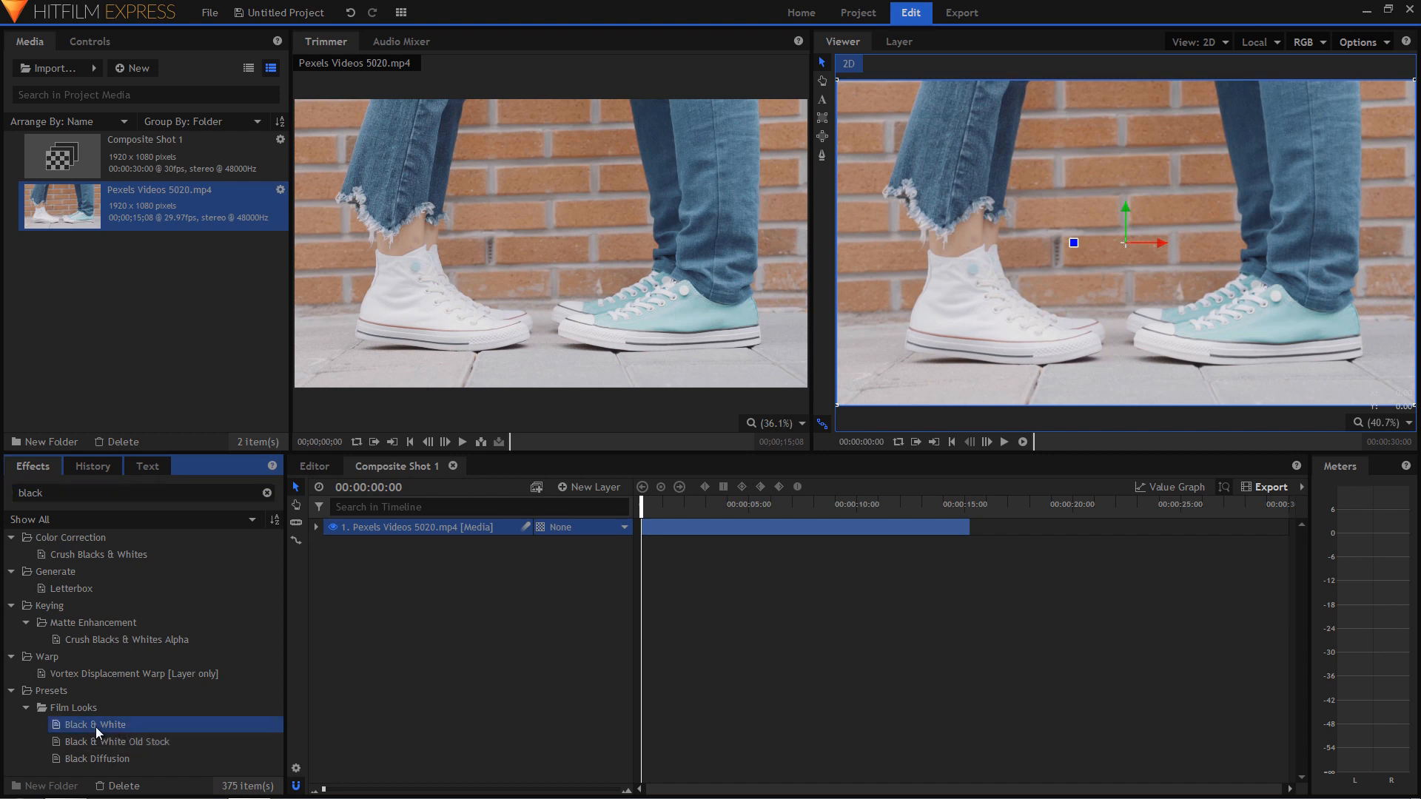
left_click_drag(96, 726, 392, 530)
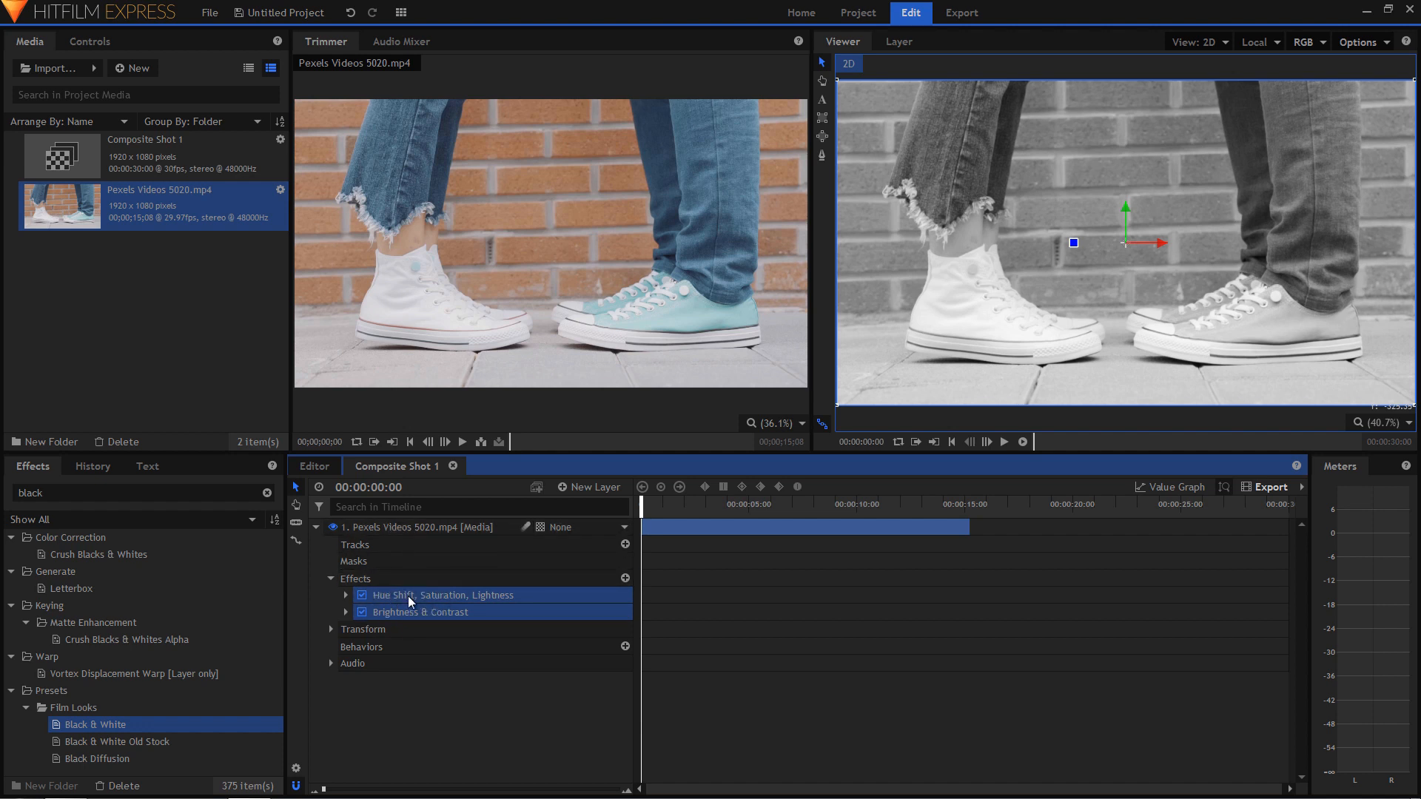
- Set the Master Saturation of the layer's Hue Shift, Saturation, Lightness effect to 0
left_click(346, 596)
left_click(359, 612)
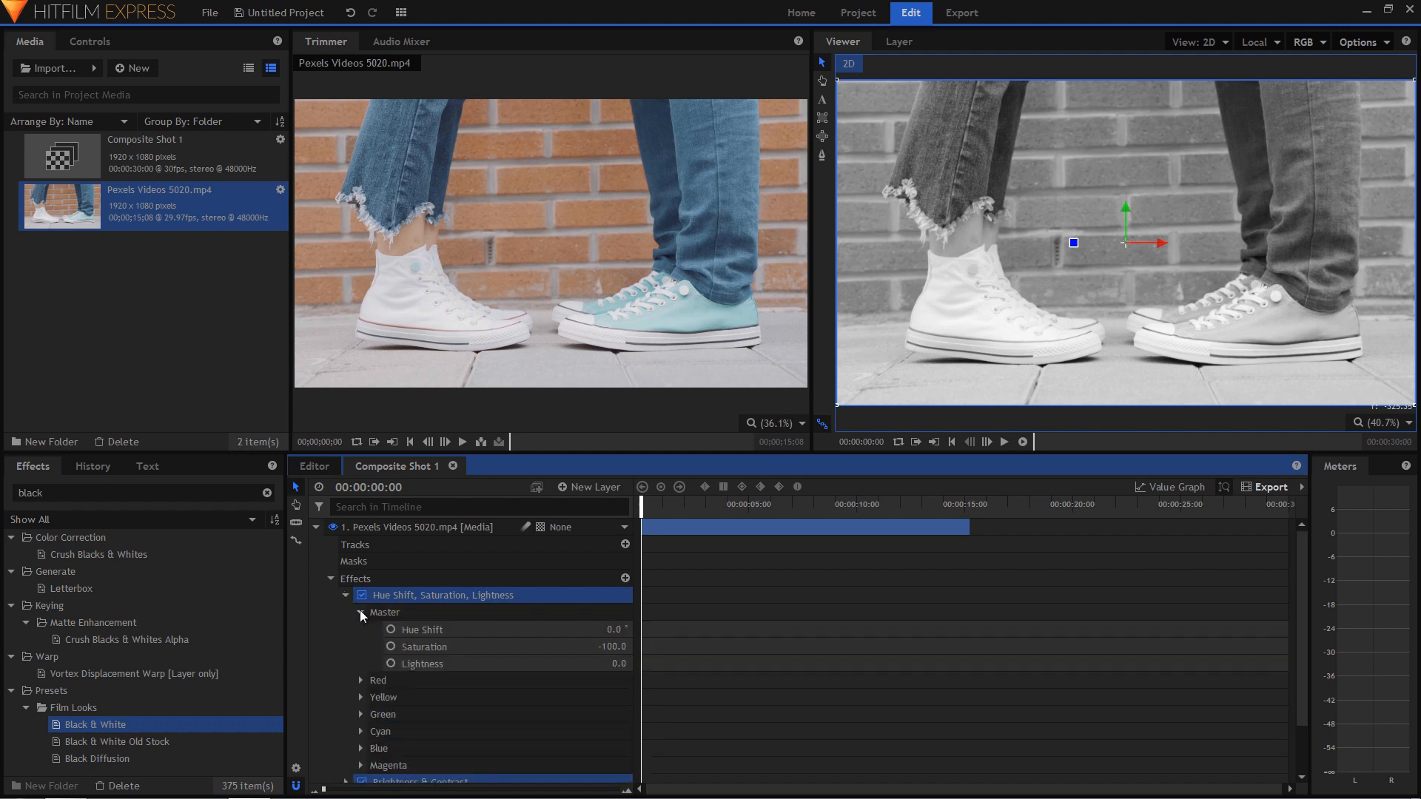
left_click(612, 646)
type("0")
key("Return")
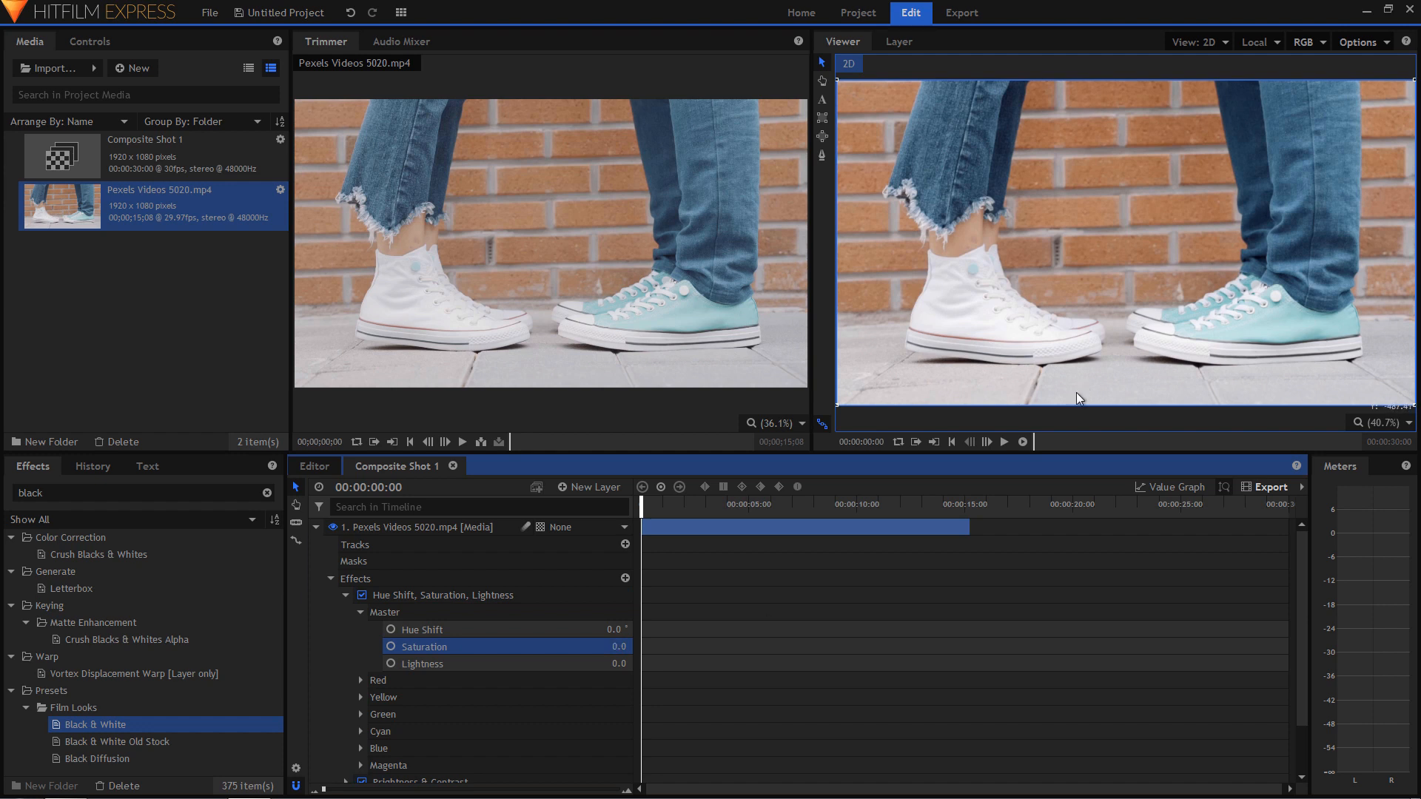
- Return the Master Saturation of the Hue Shift, Saturation, Lightness effect to -100 and collapse the effect
left_click(620, 647)
type("-100")
key("Return")
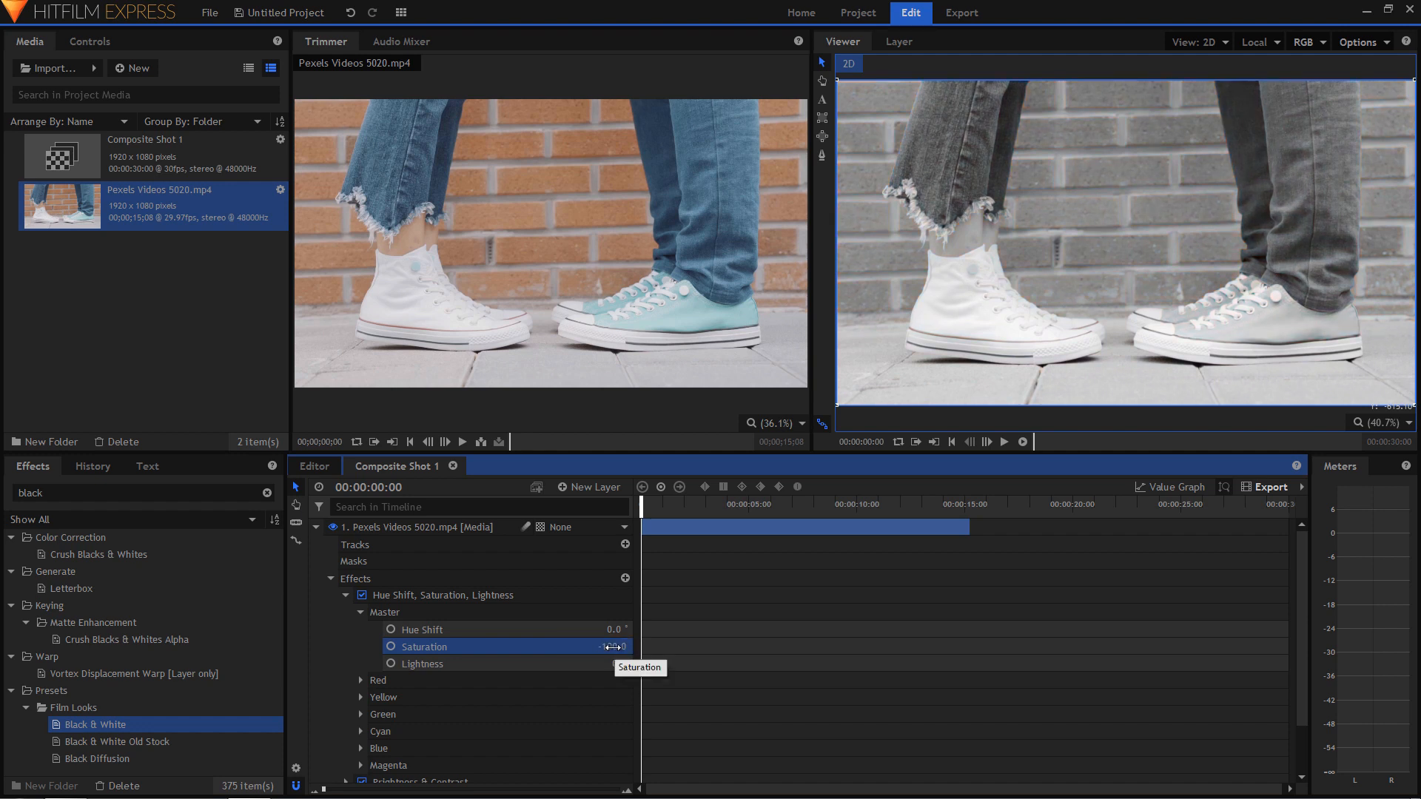
mouse_move(613, 647)
left_mouse_down()
mouse_move(753, 647)
mouse_move(612, 647)
left_mouse_up()
left_click(345, 596)
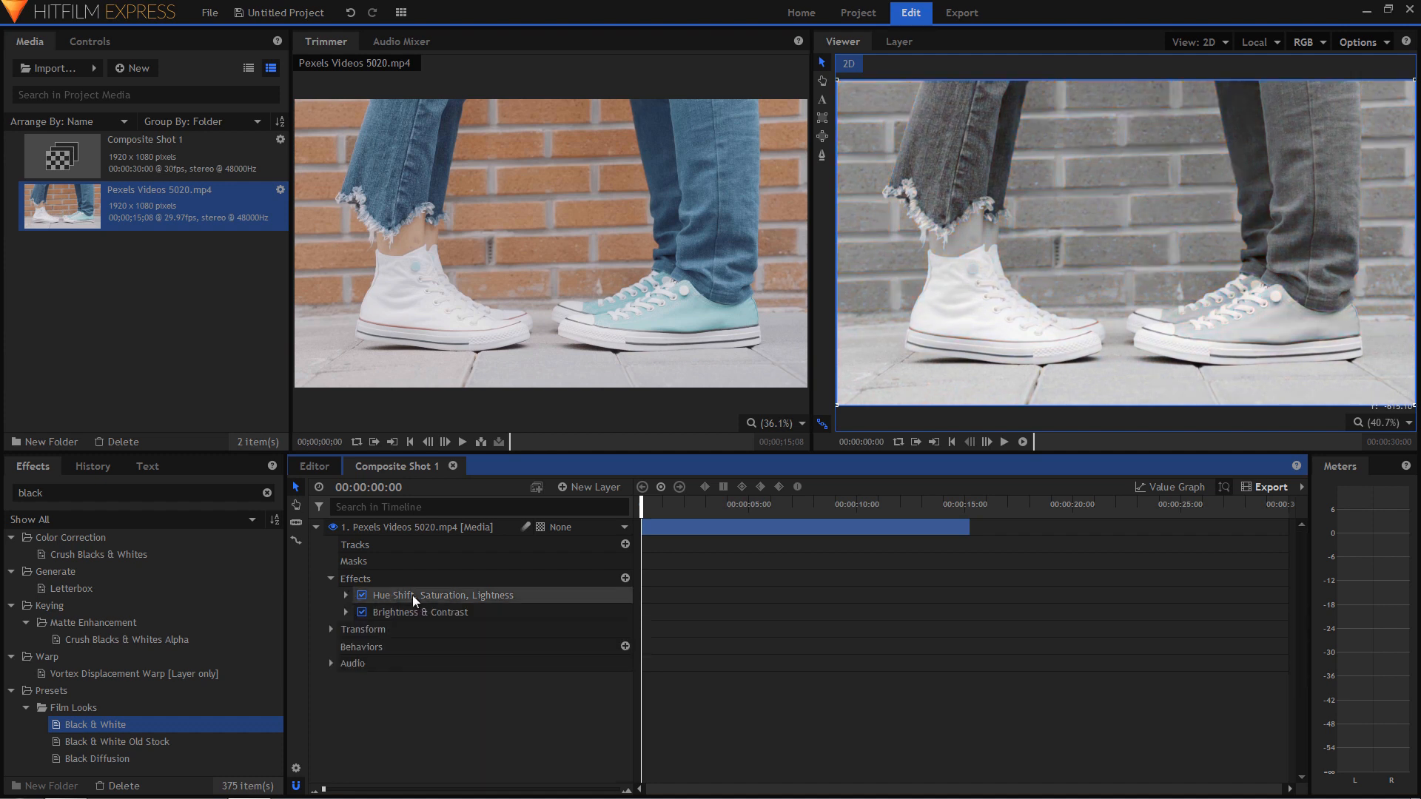
- Set the Contrast of the layer's Brightness & Contrast effect to 0
left_click(345, 612)
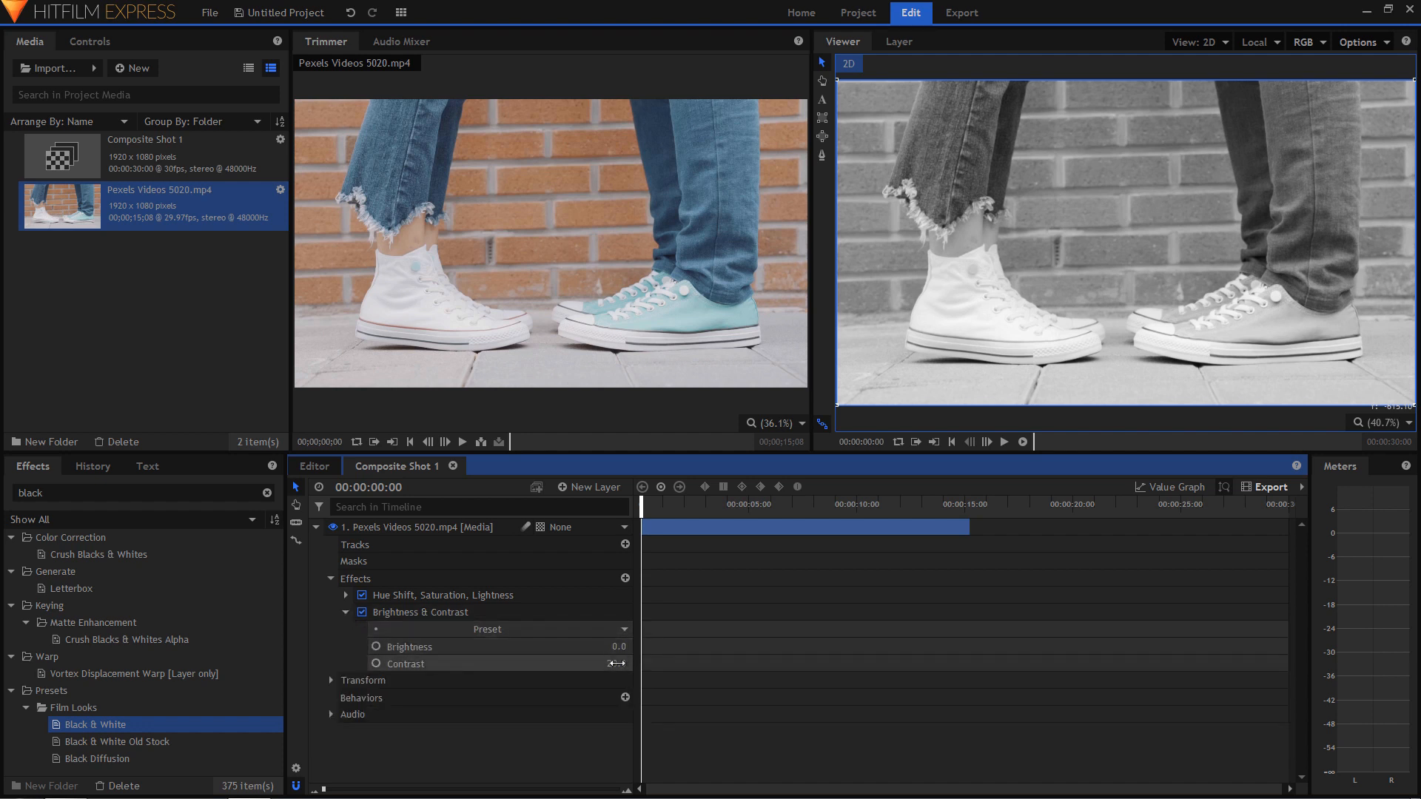
left_click(617, 664)
type("0")
key("Return")
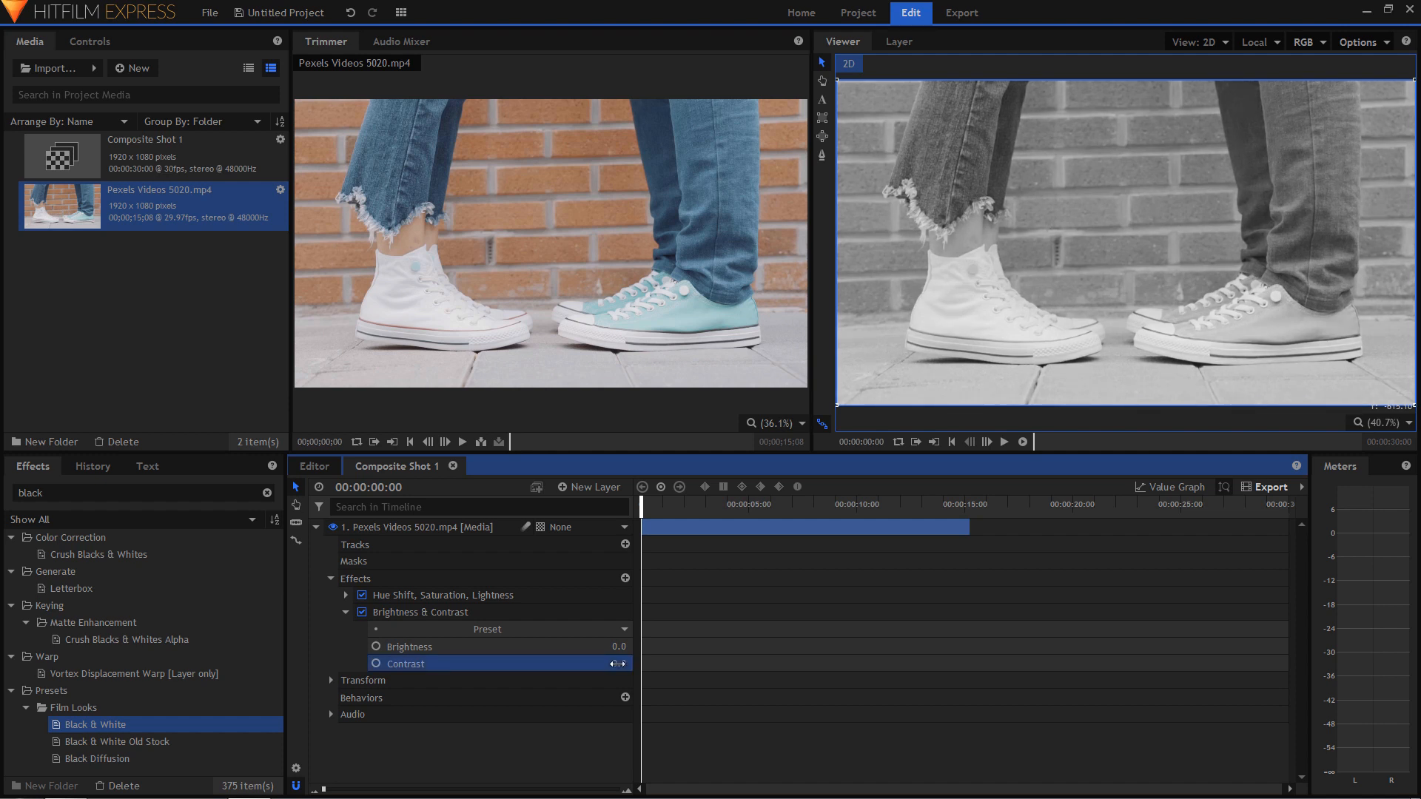
- Return the Contrast of the Brightness & Contrast effect to 20 and collapse the layer's effects
left_click(618, 664)
type("20")
key("Return")
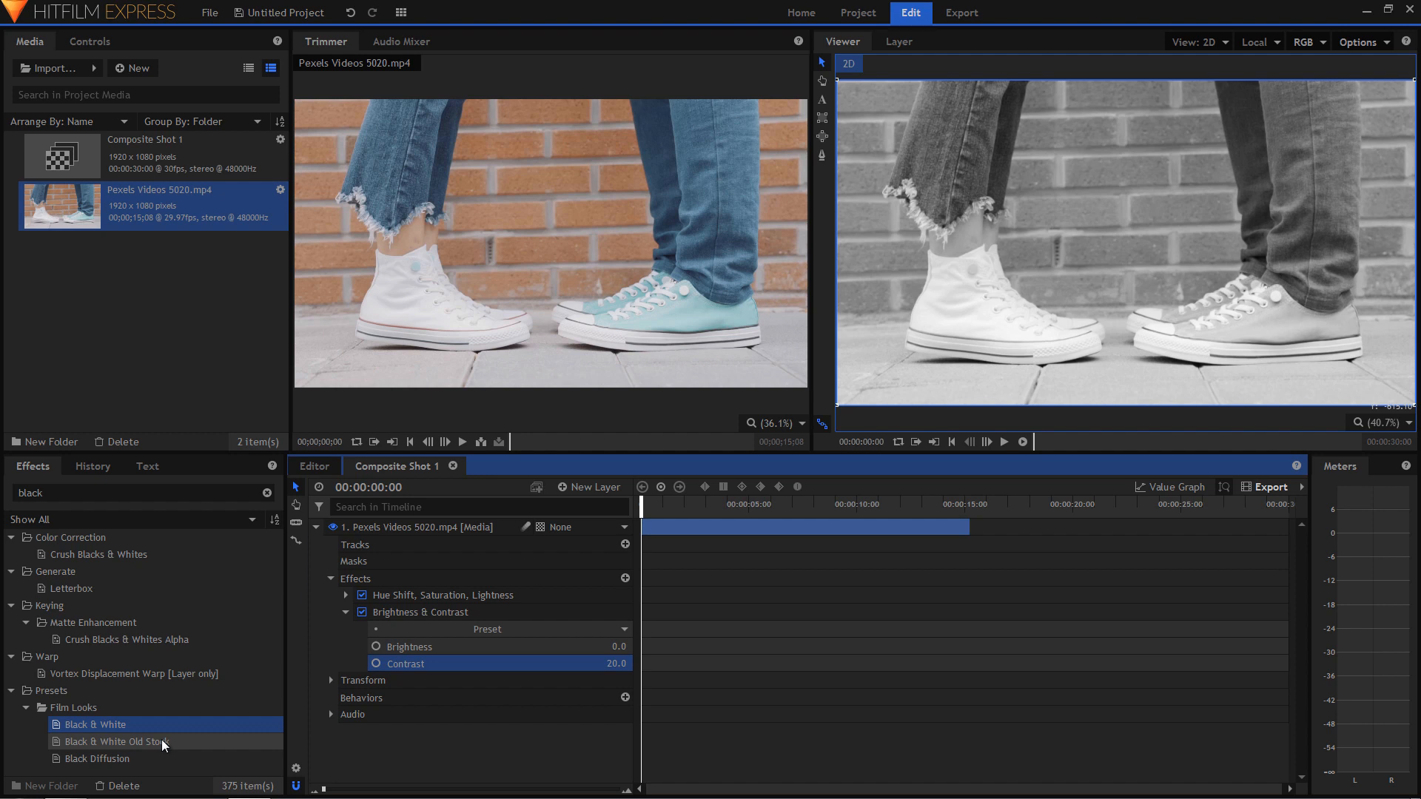
left_click(332, 578)
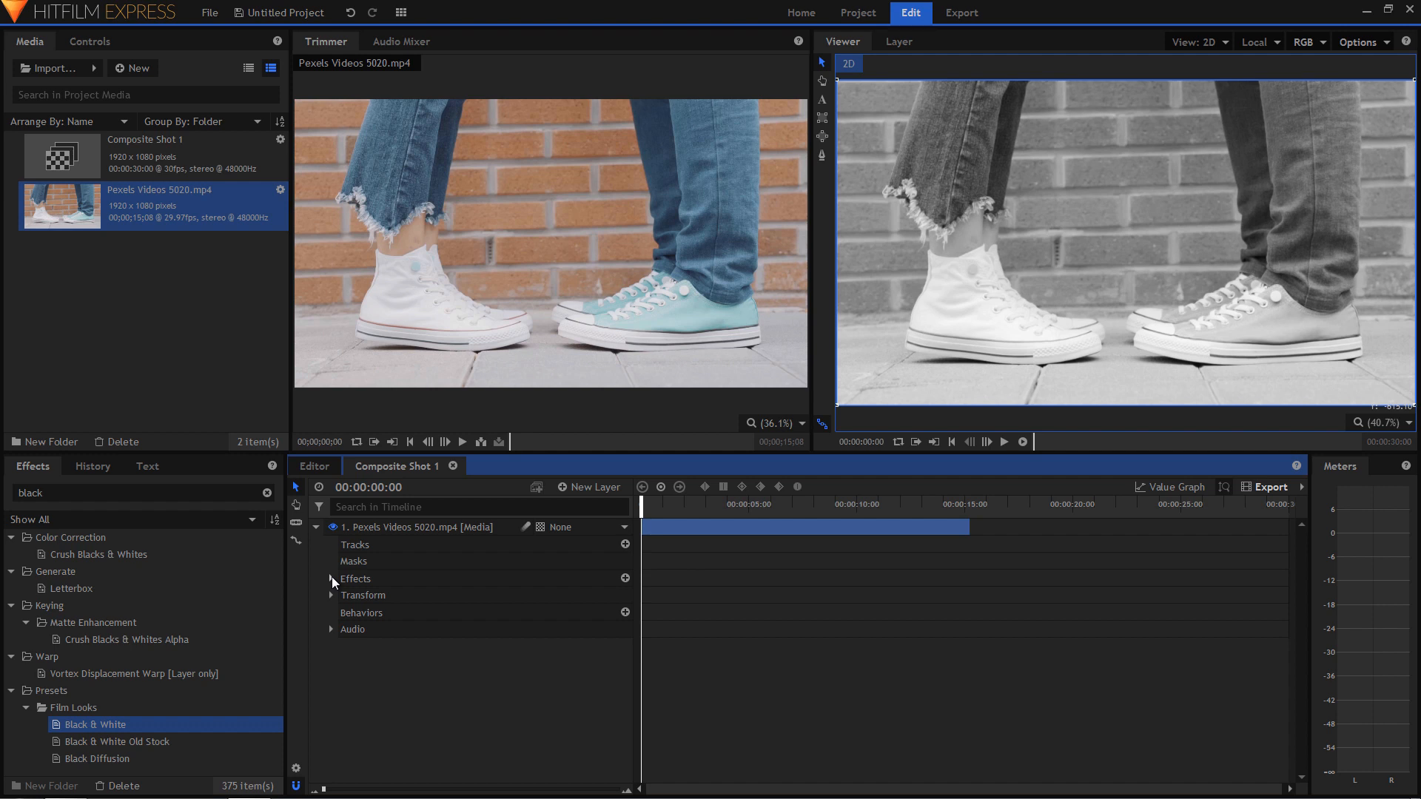
- Rename the black-and-white clip layer to "Noir & blanc" and collapse its properties
left_click(371, 529)
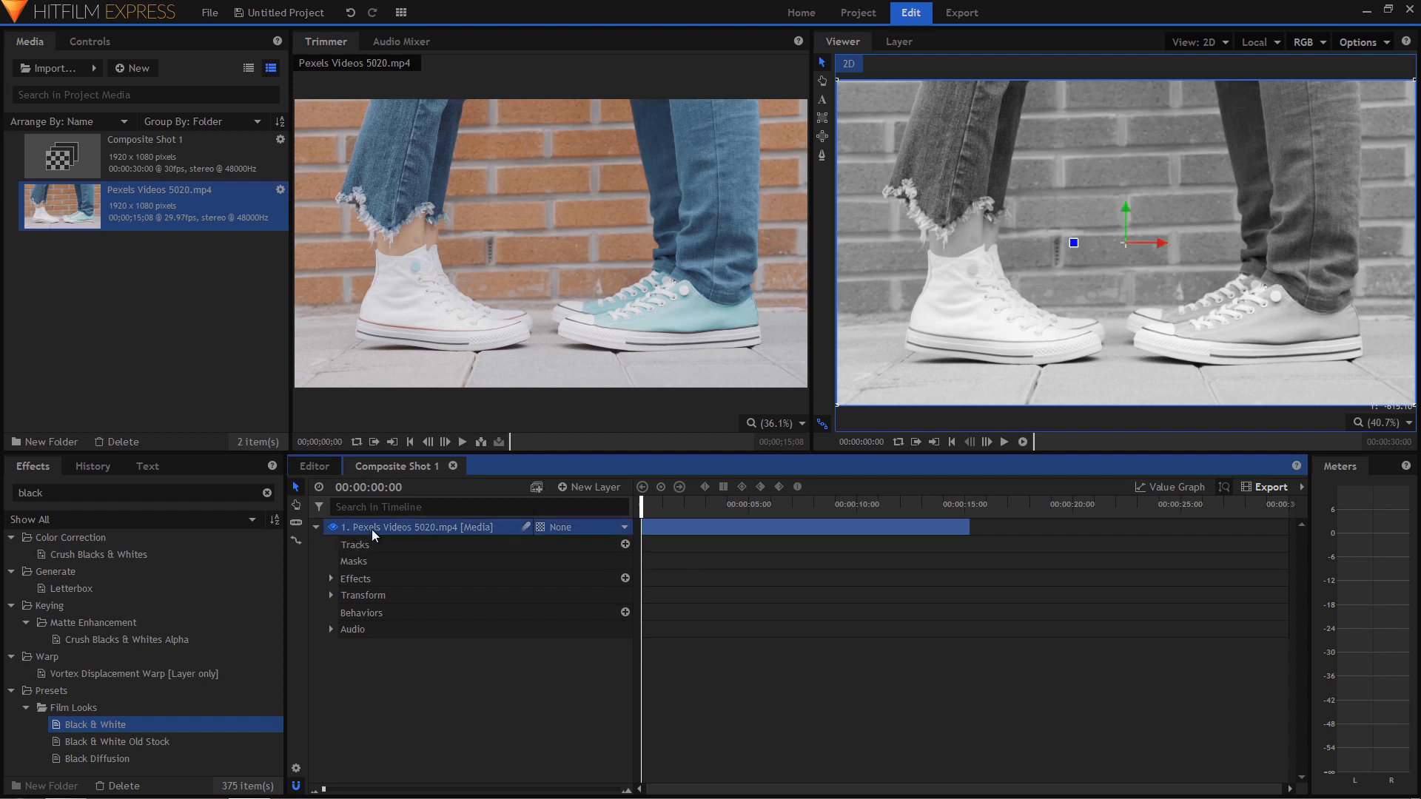
left_click(372, 529)
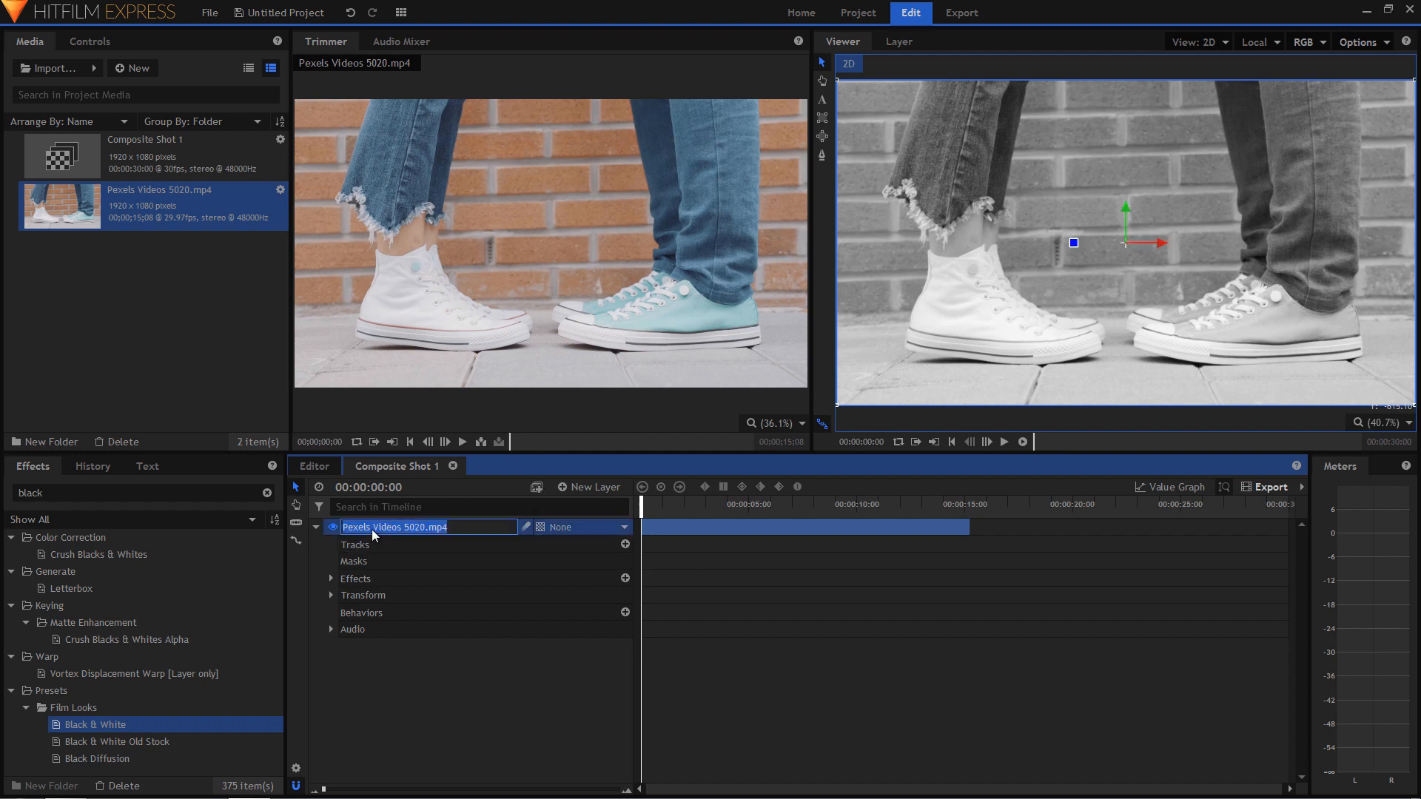
type("Noir & blanc")
key("Return")
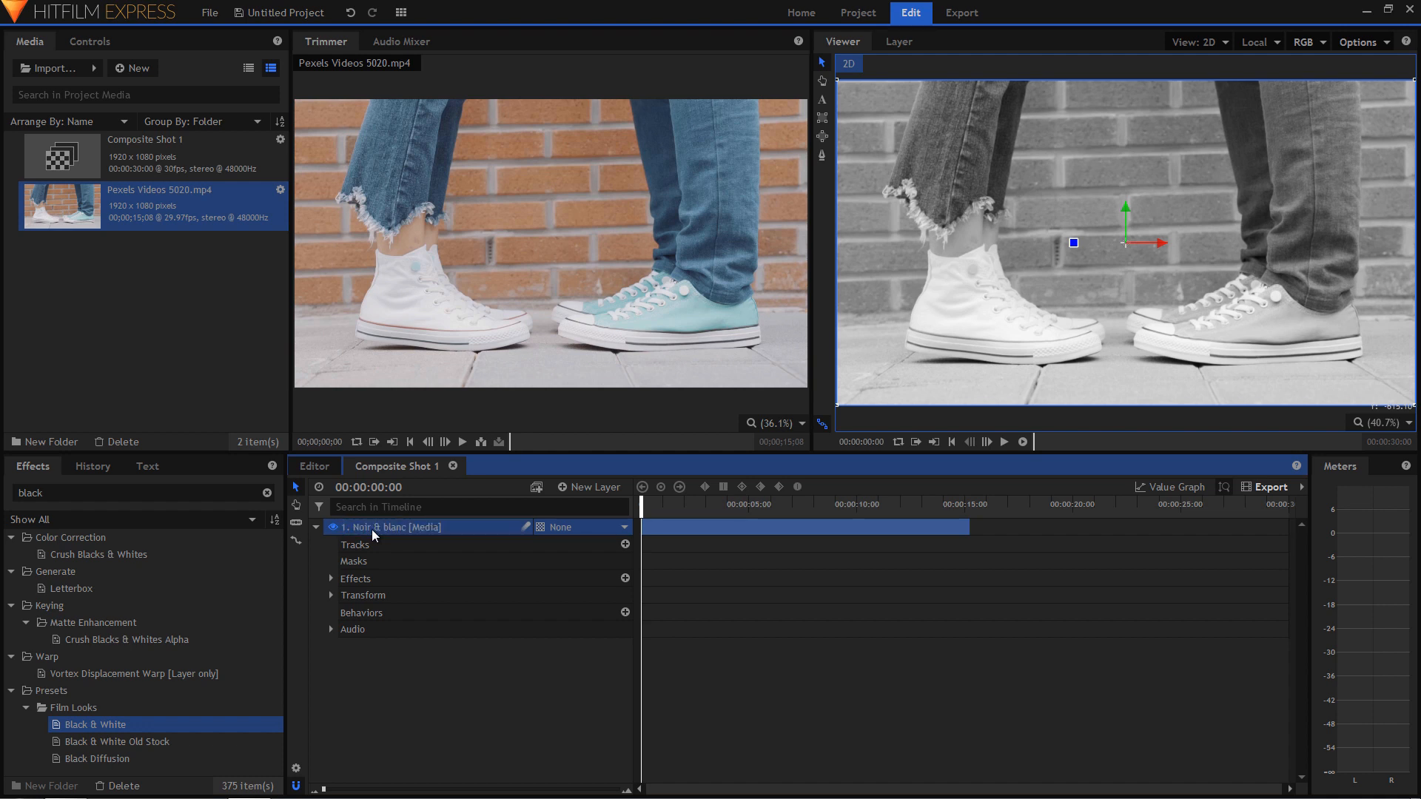
left_click(317, 527)
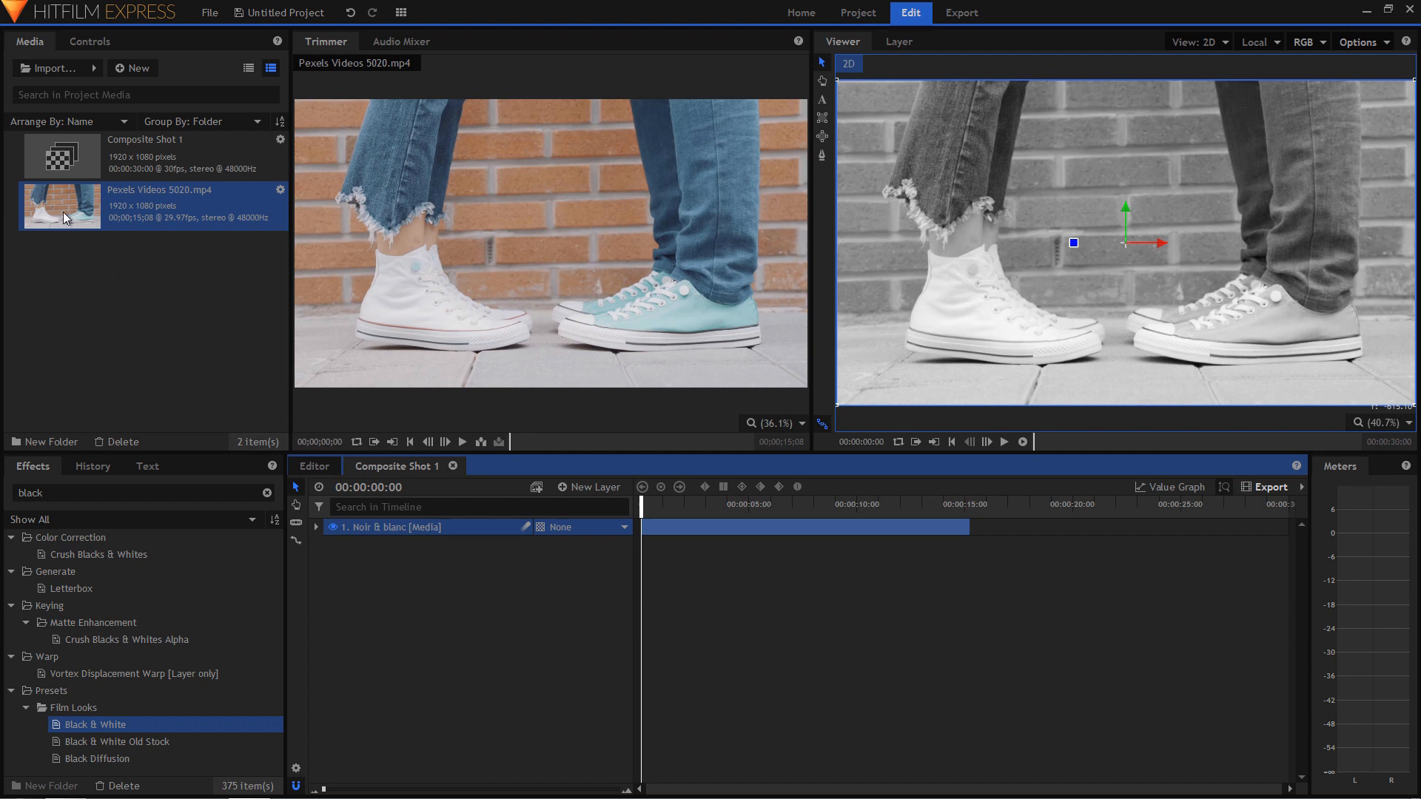
- Add Pexels Videos 5020.mp4 again as a layer above Noir & blanc, preview it, and return the playhead to the start
left_click_drag(63, 212, 431, 536)
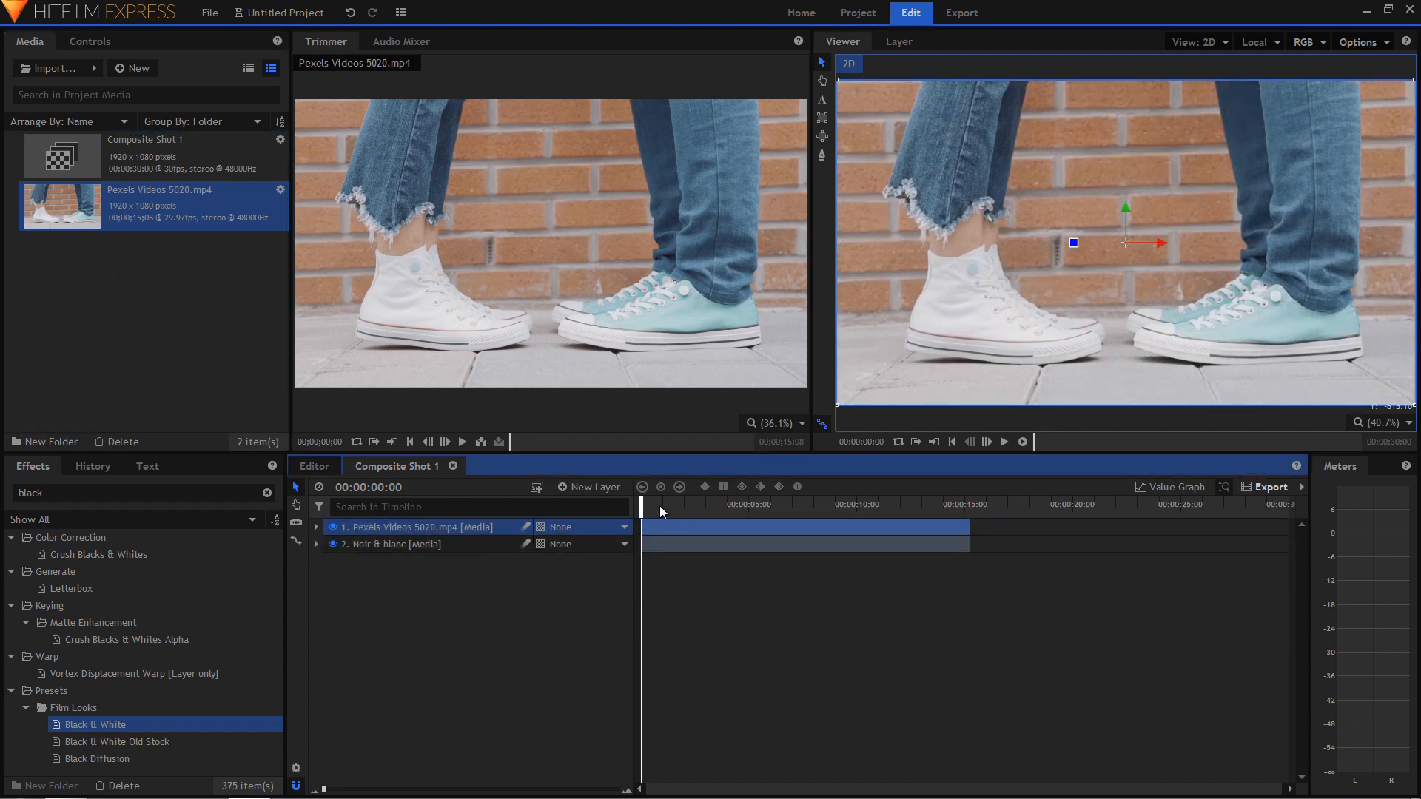
left_click_drag(644, 504, 864, 506)
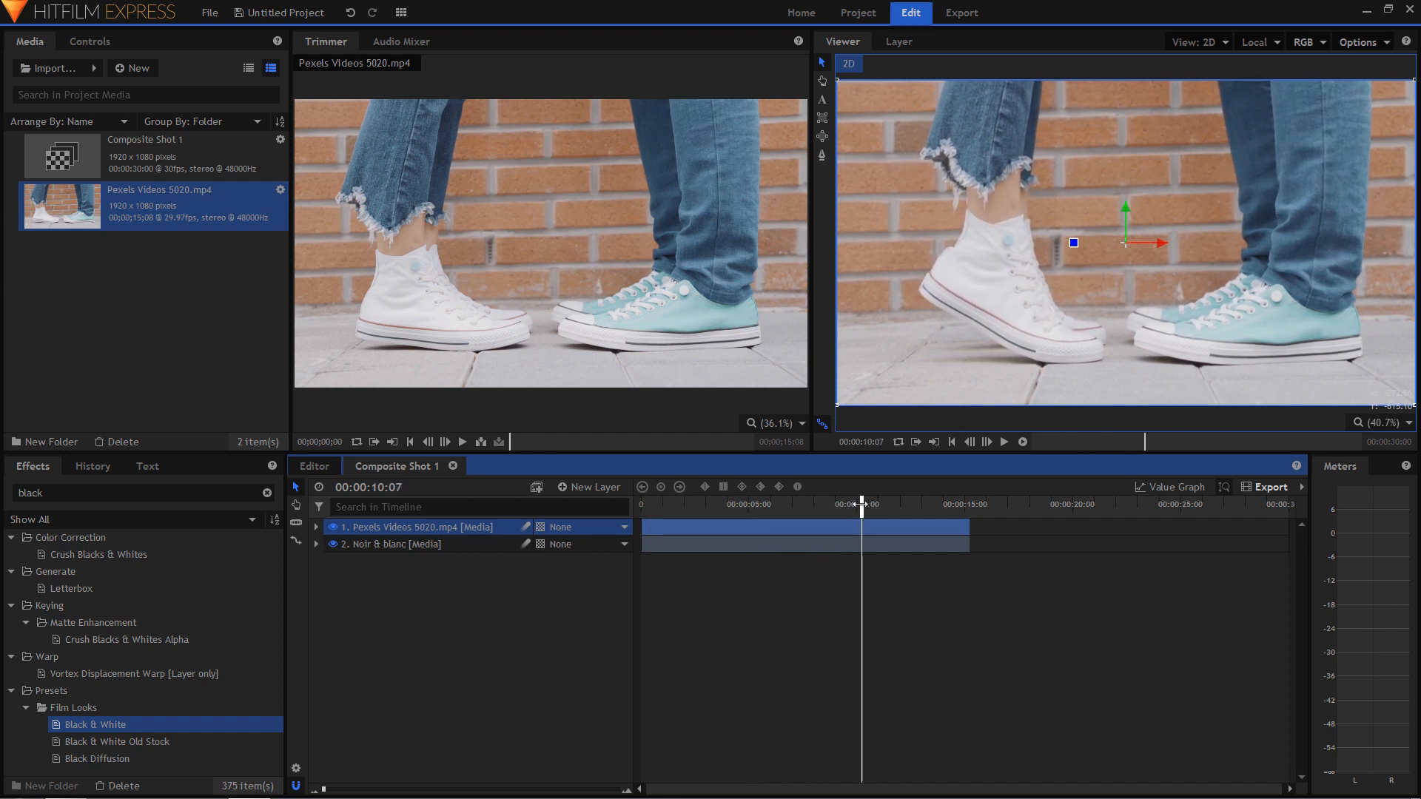
left_click_drag(862, 506, 642, 528)
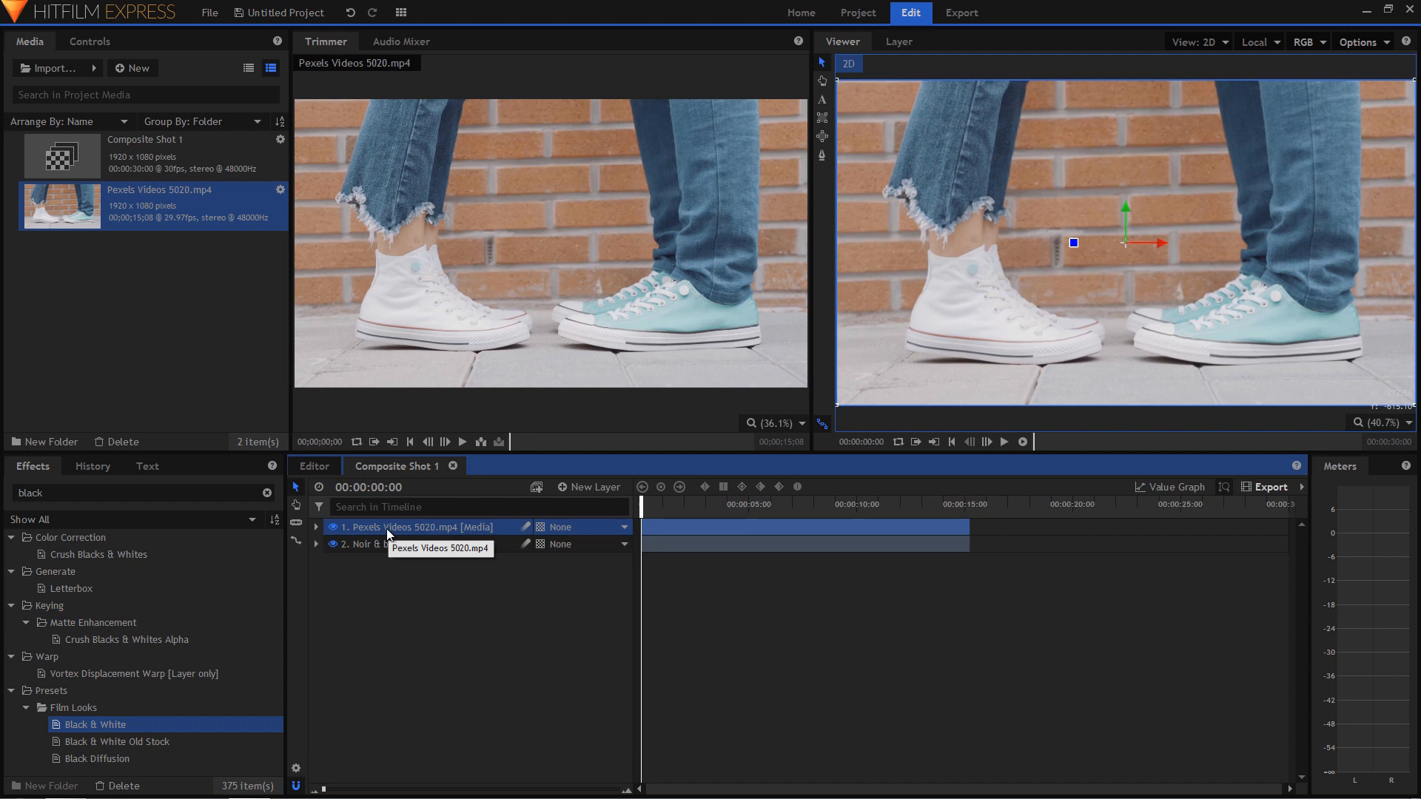
- Draw a rectangular mask on the Pexels Videos 5020.mp4 layer, from the left leg to the right leg and beyond the frame's height
left_click(316, 527)
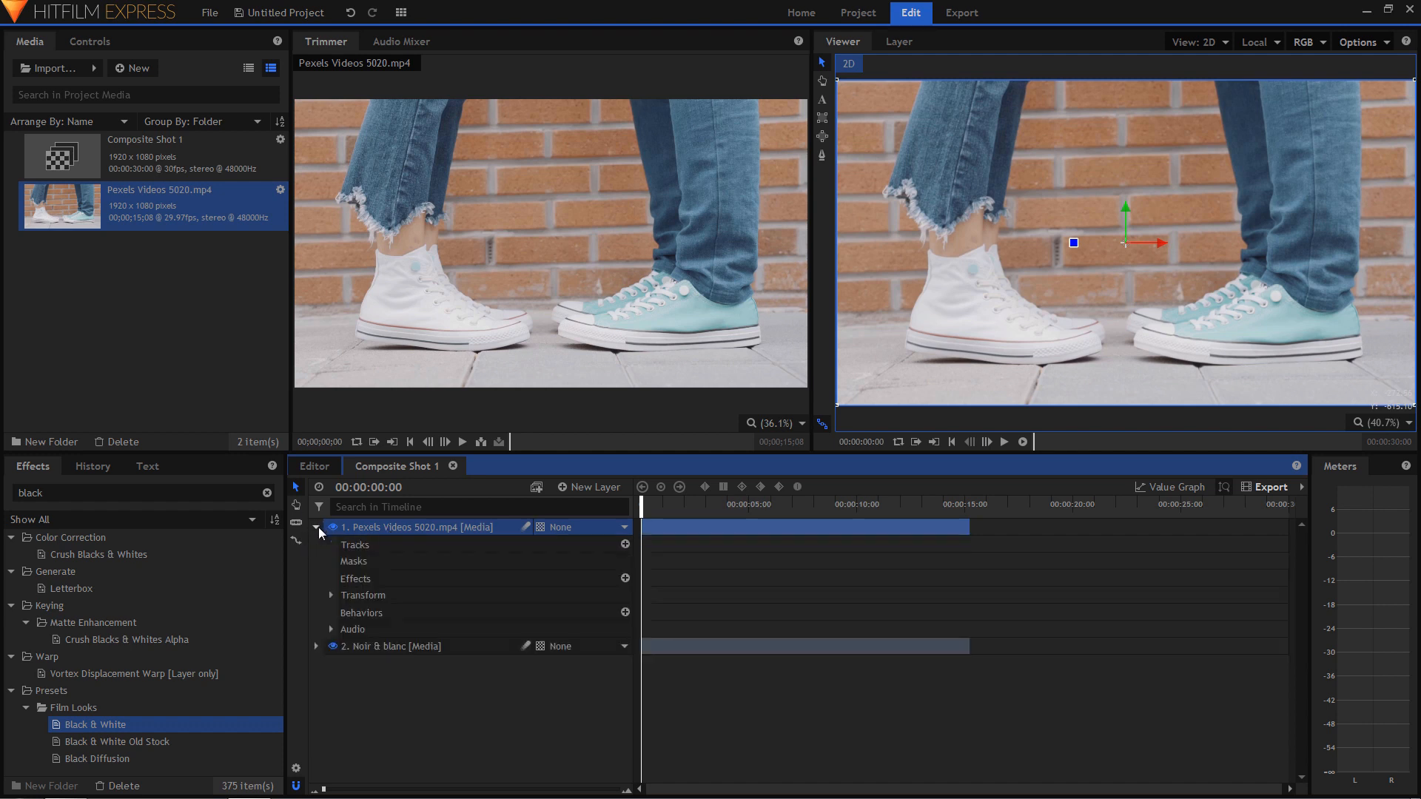
left_click(366, 560)
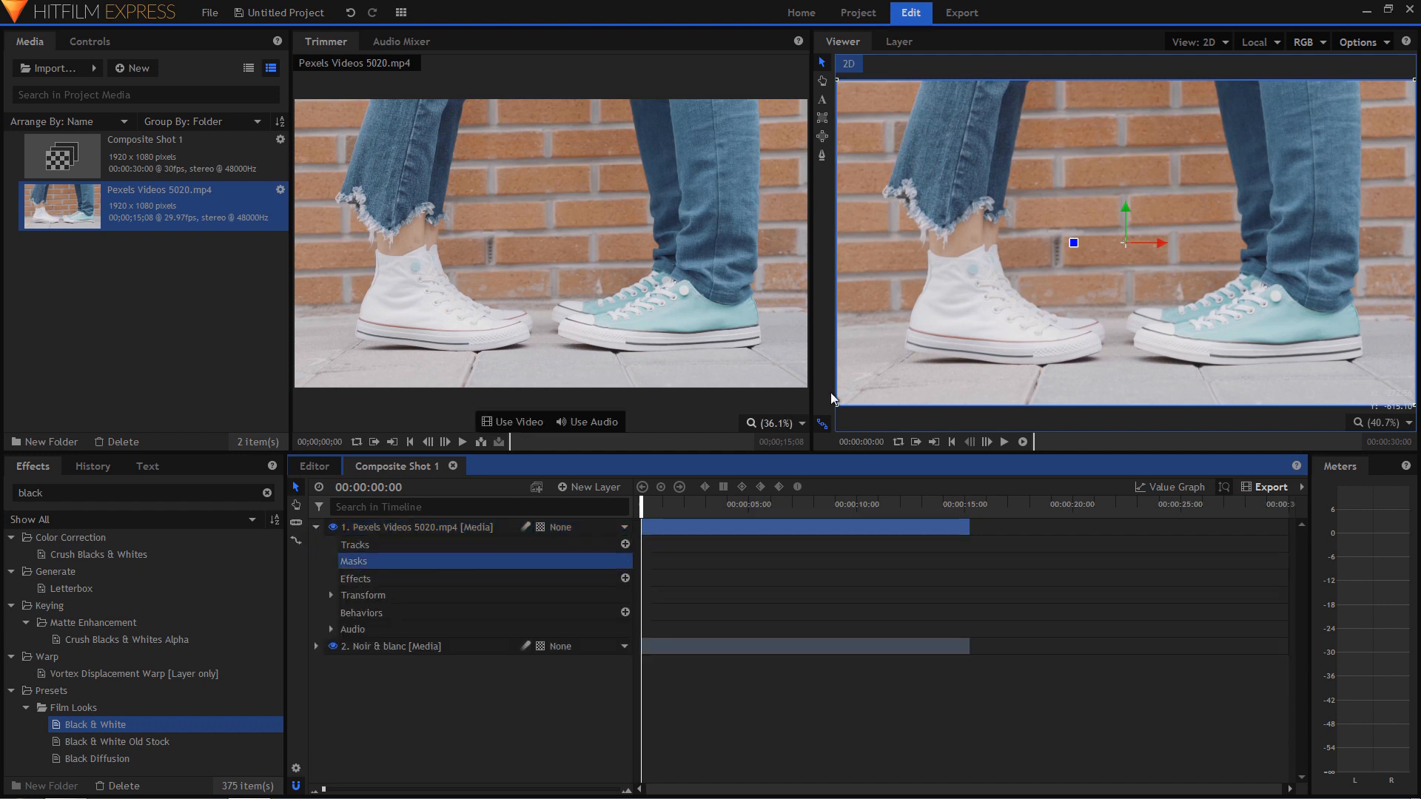
left_click(823, 119)
left_click_drag(895, 69, 1034, 228)
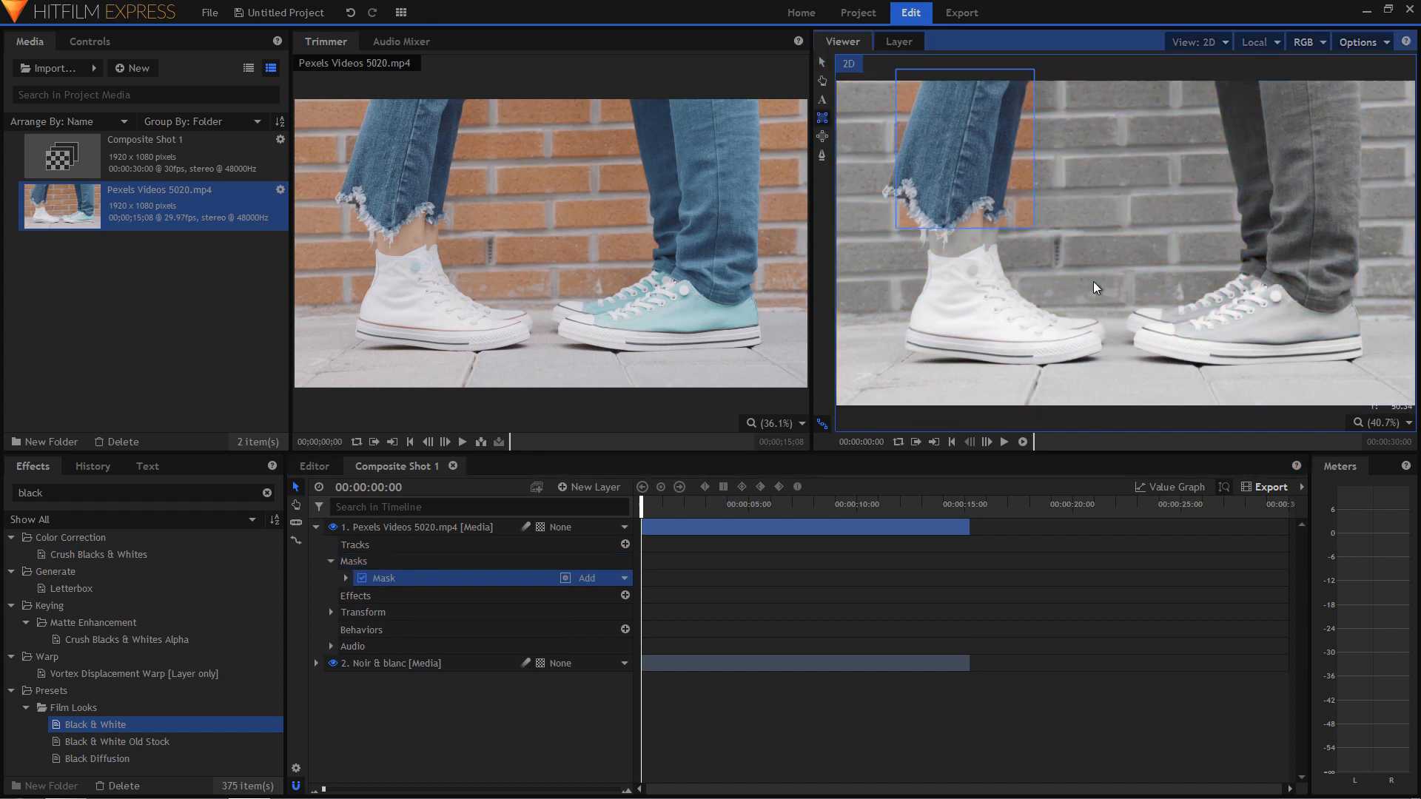
left_click_drag(1094, 281, 1313, 441)
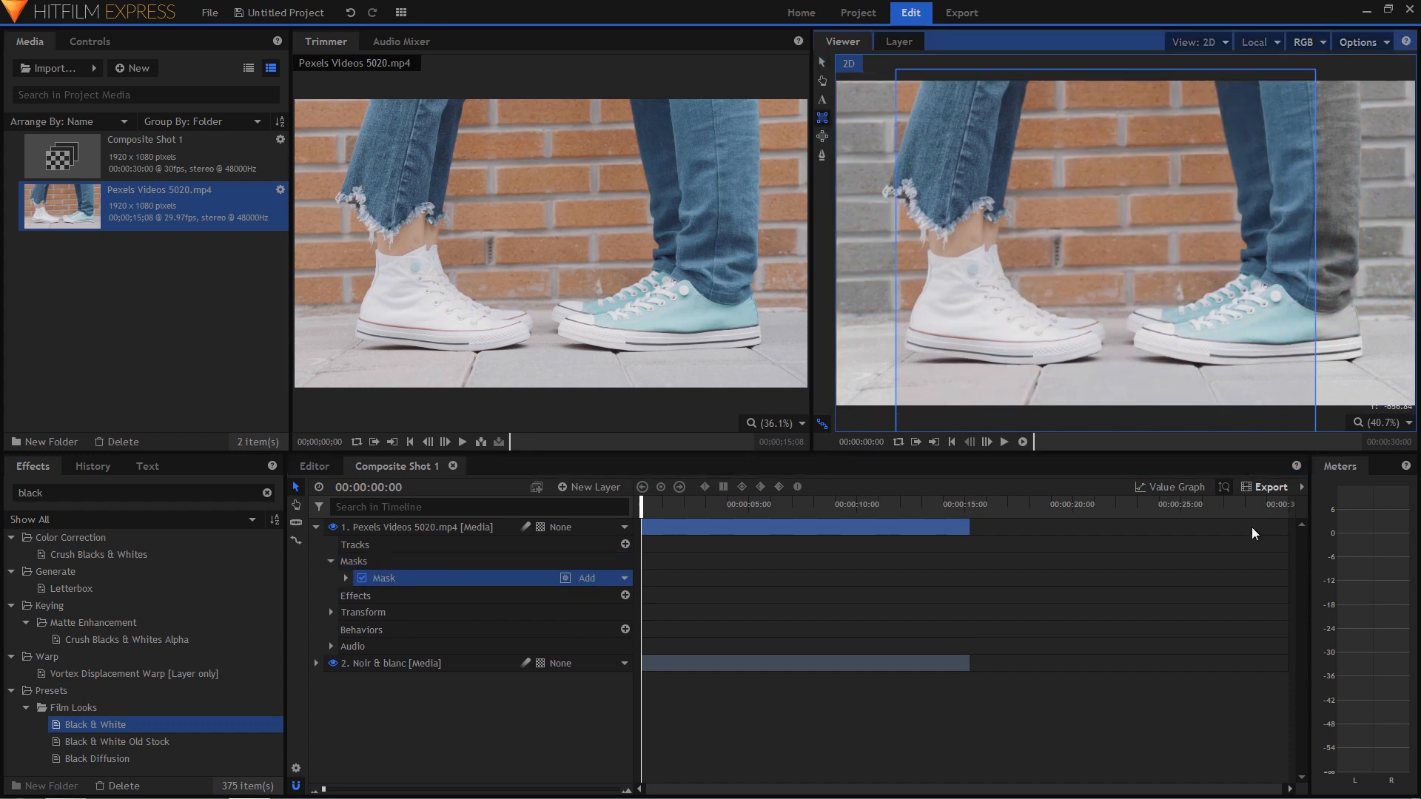
- Set the mask's Z rotation to 14 and its scale to 214% so that it covers the whole frame
left_click(347, 577)
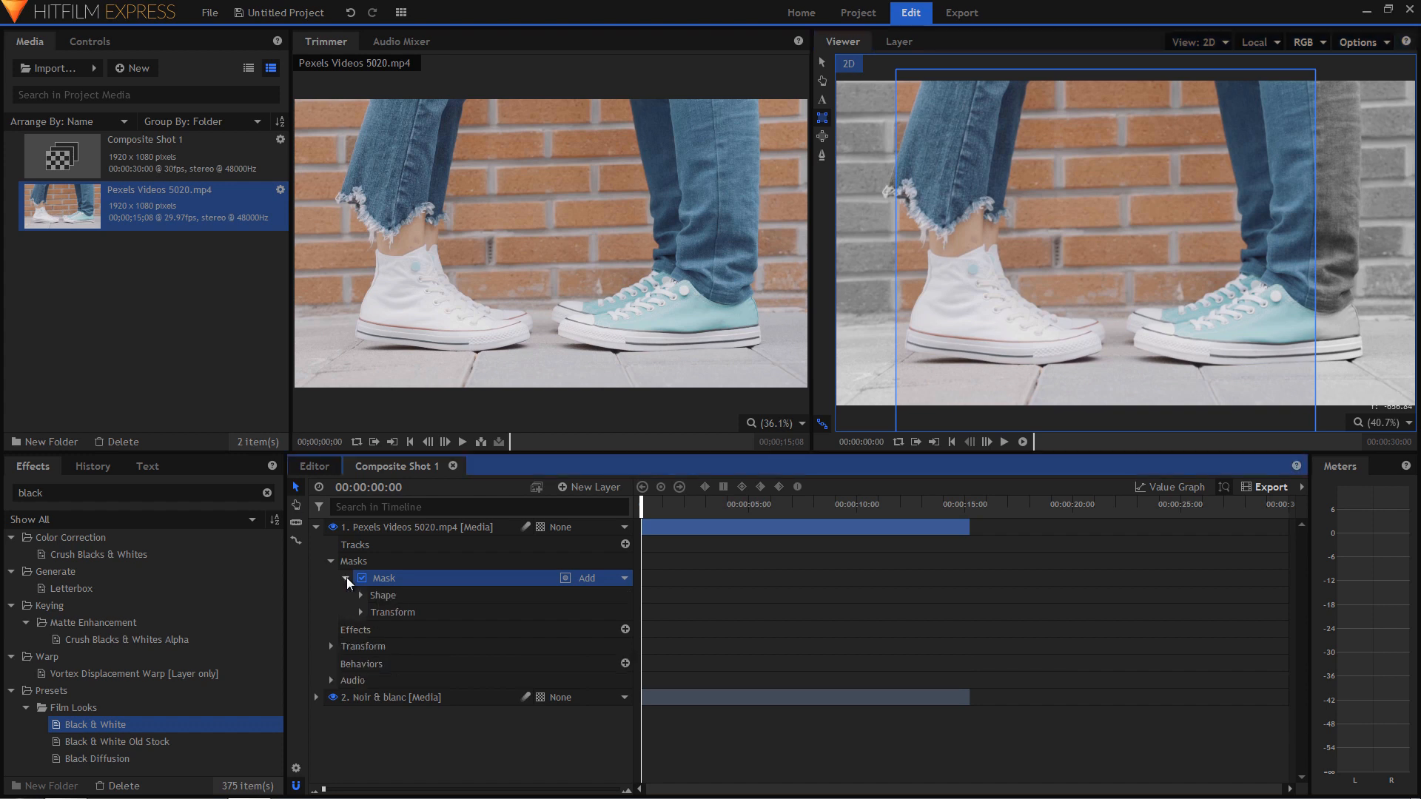
left_click(359, 613)
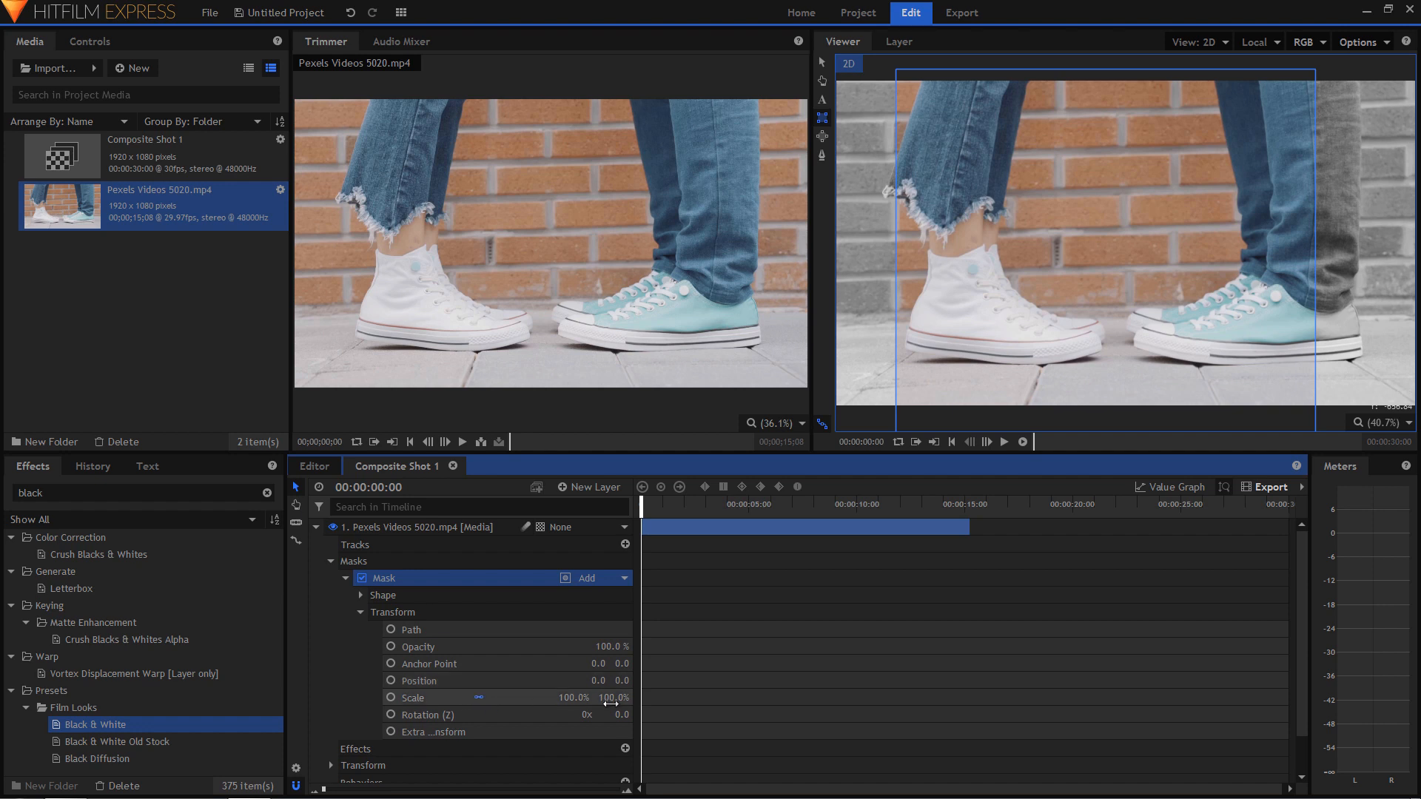
mouse_move(619, 714)
left_mouse_down()
mouse_move(662, 715)
mouse_move(619, 714)
left_mouse_up()
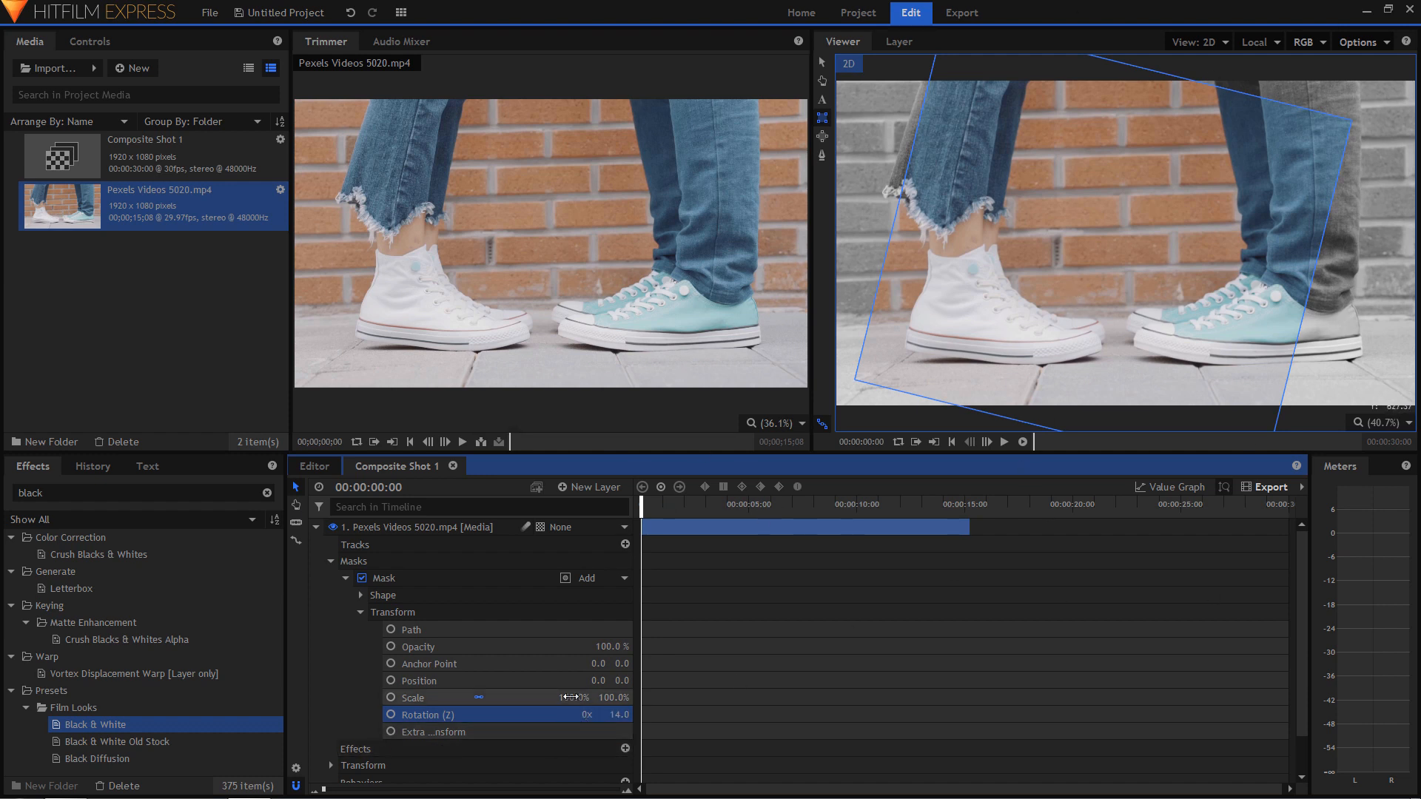
left_click_drag(569, 697, 655, 697)
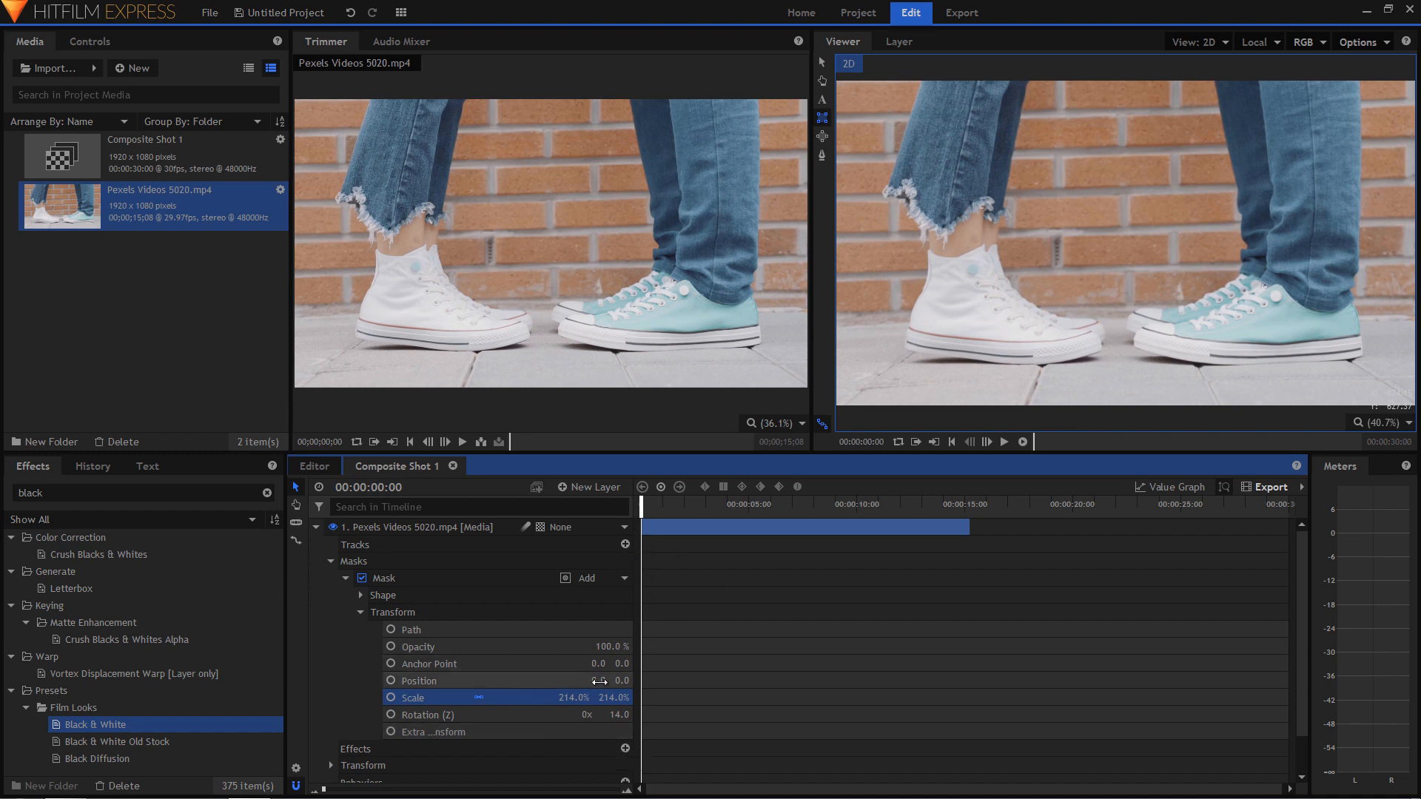
- Set the mask's X position to 568 and start keyframing its position at 00:00:01:16
left_click_drag(598, 680, 746, 680)
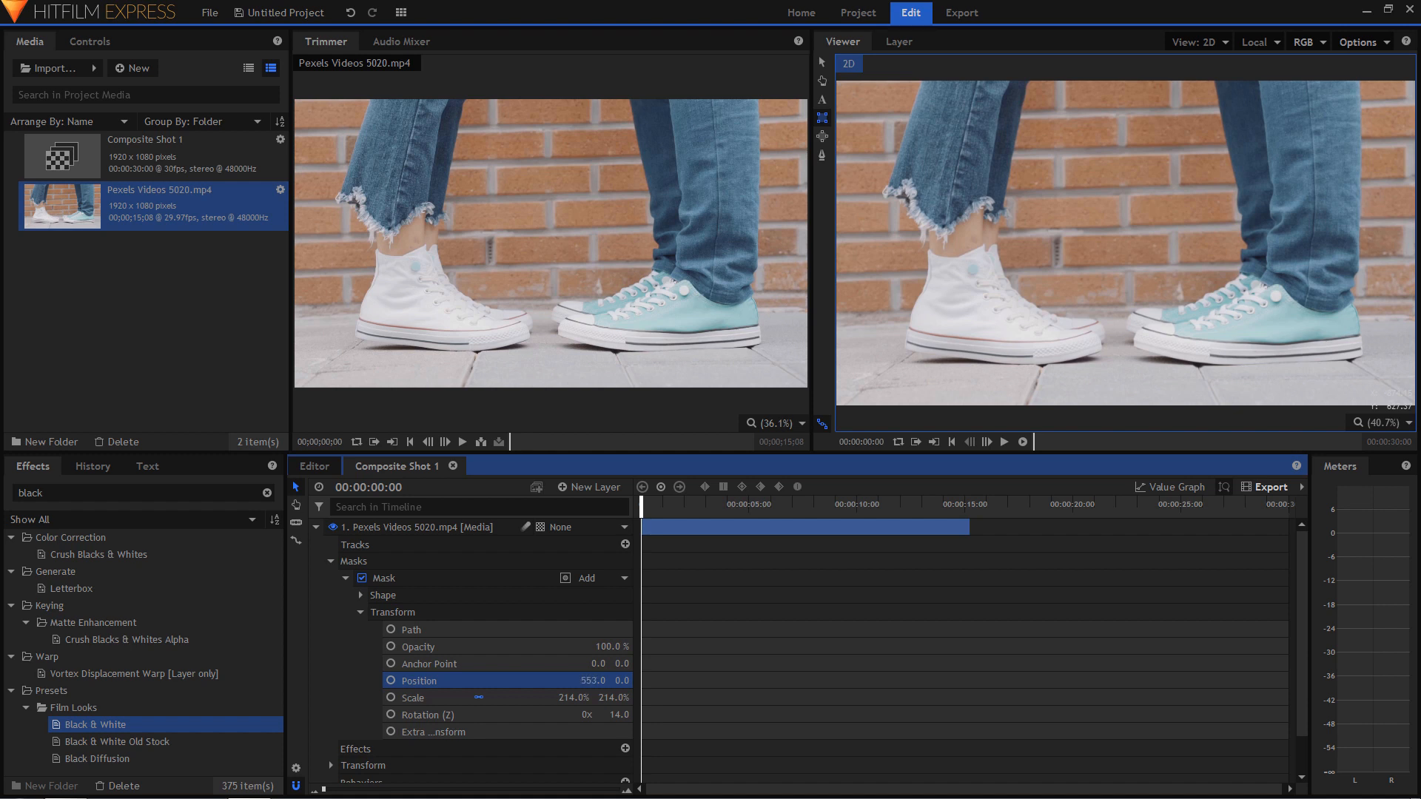
left_click_drag(1033, 680, 1049, 680)
left_click_drag(641, 504, 674, 504)
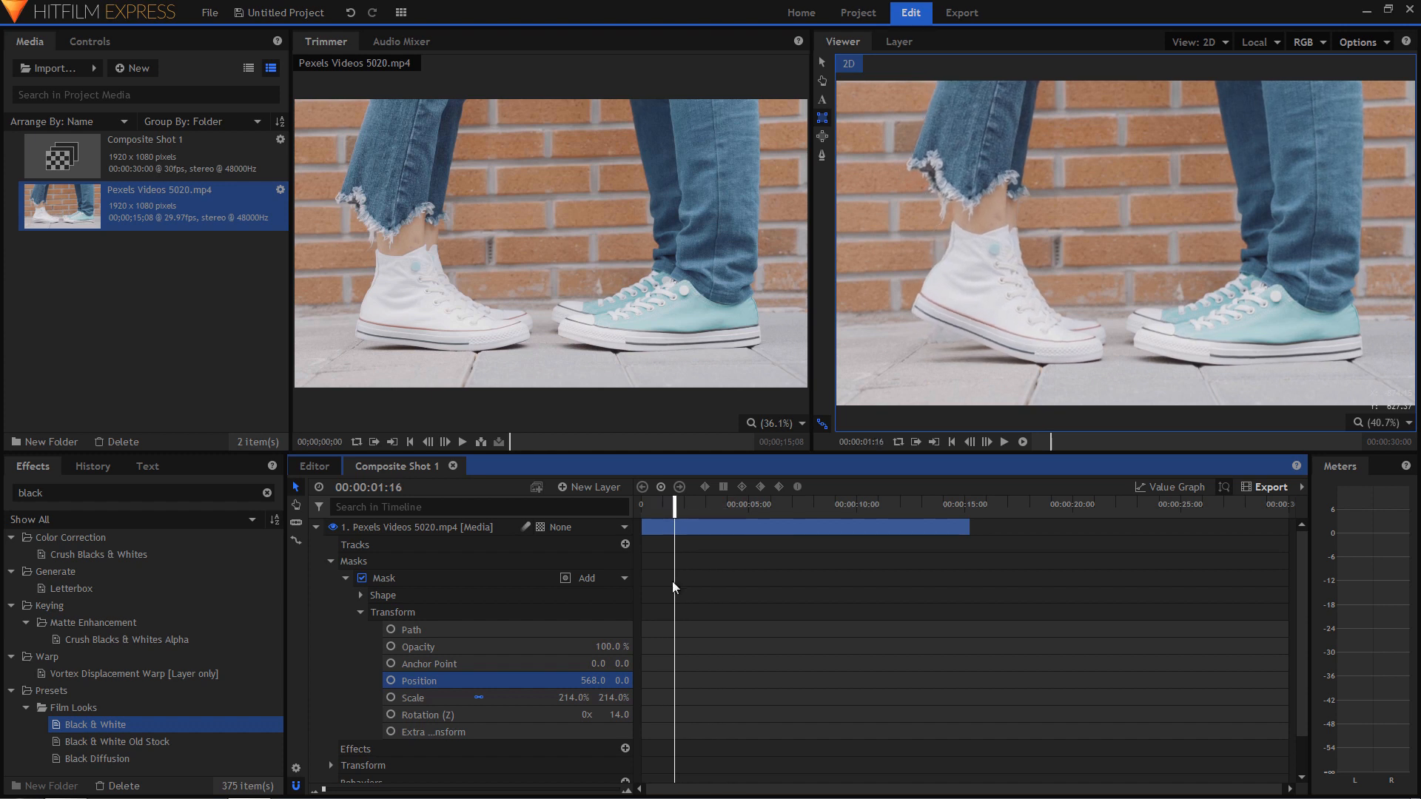
left_click(390, 681)
- Keyframe the mask's X position at 2889 at 00:00:05:10, and preview the transition from the start of the timeline
left_click_drag(676, 507, 757, 510)
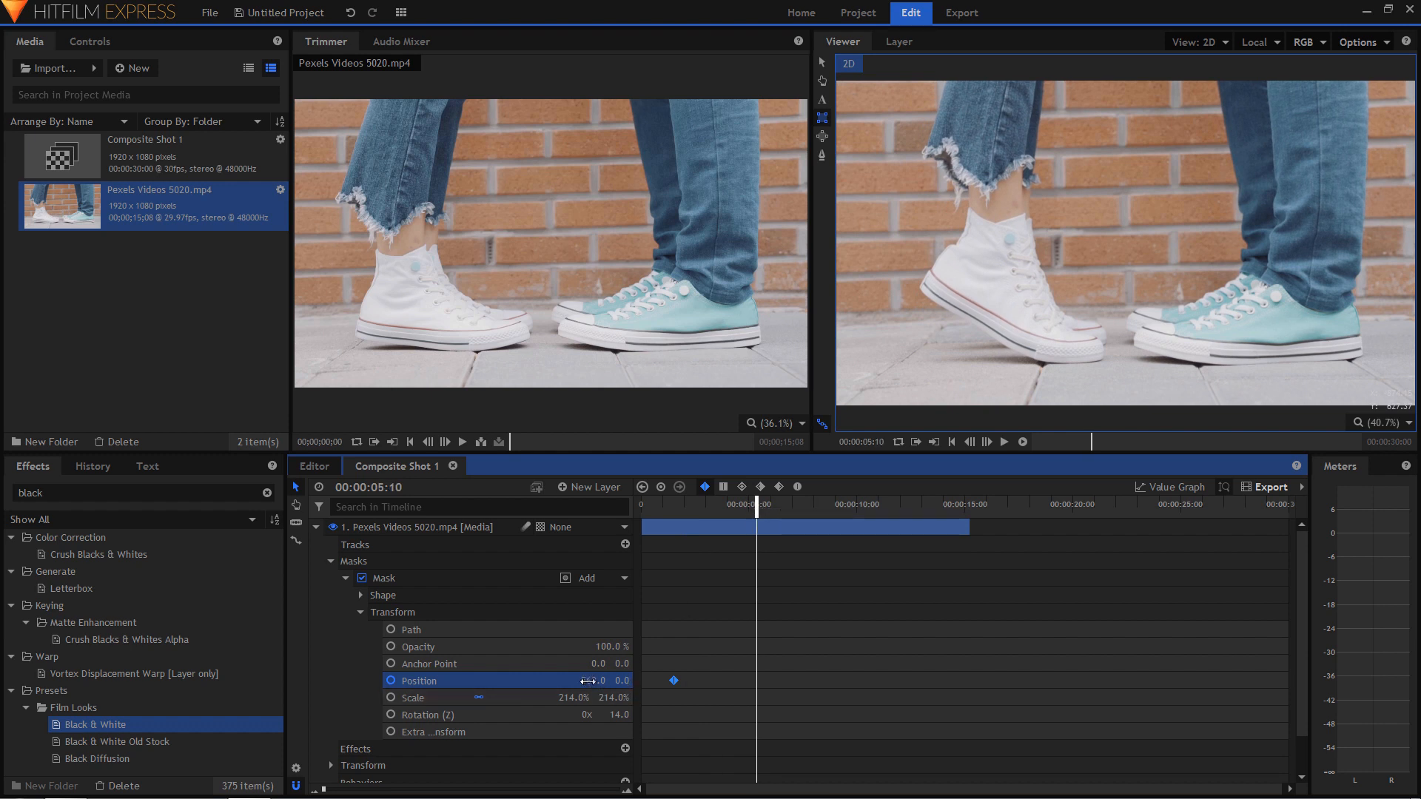
left_click_drag(593, 681, 1354, 681)
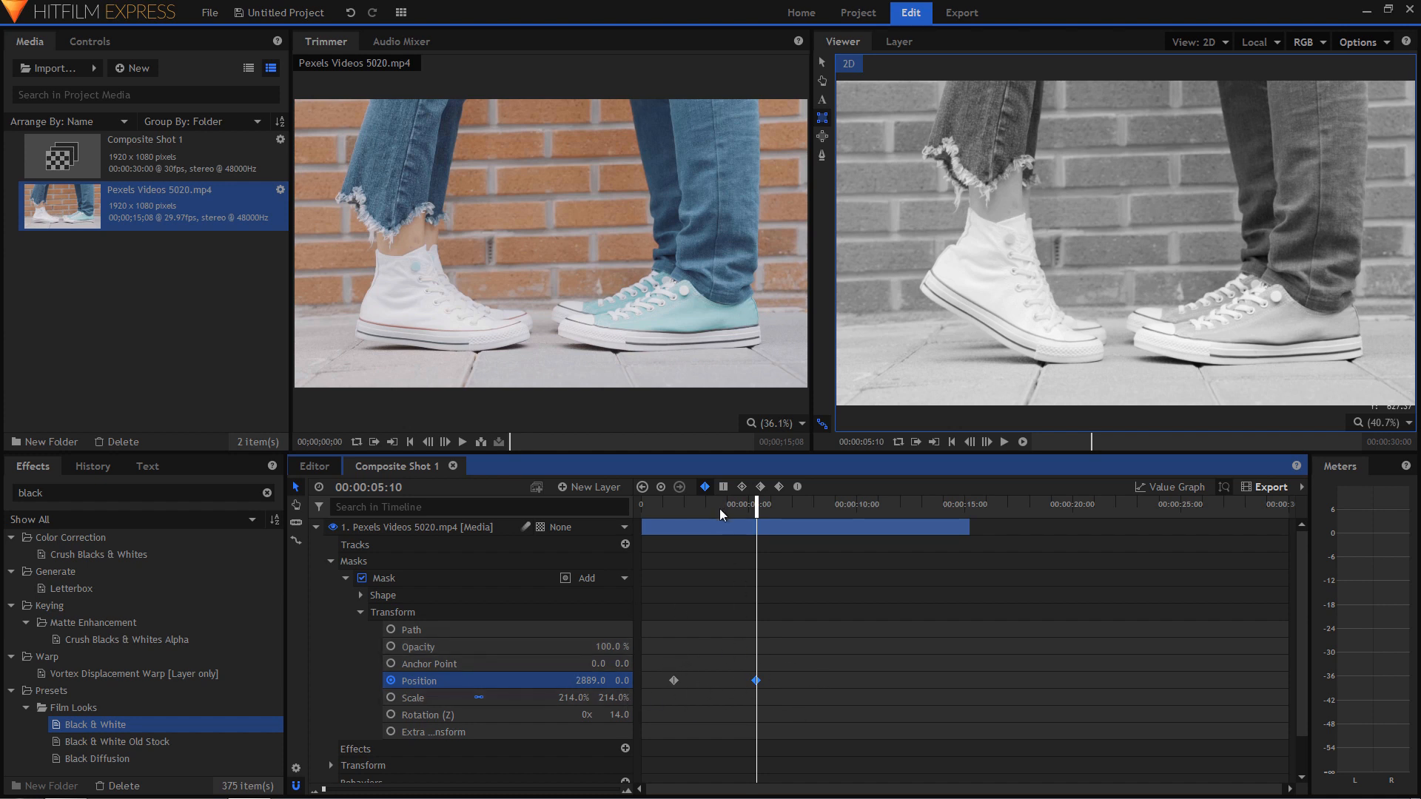
left_click_drag(719, 508, 640, 508)
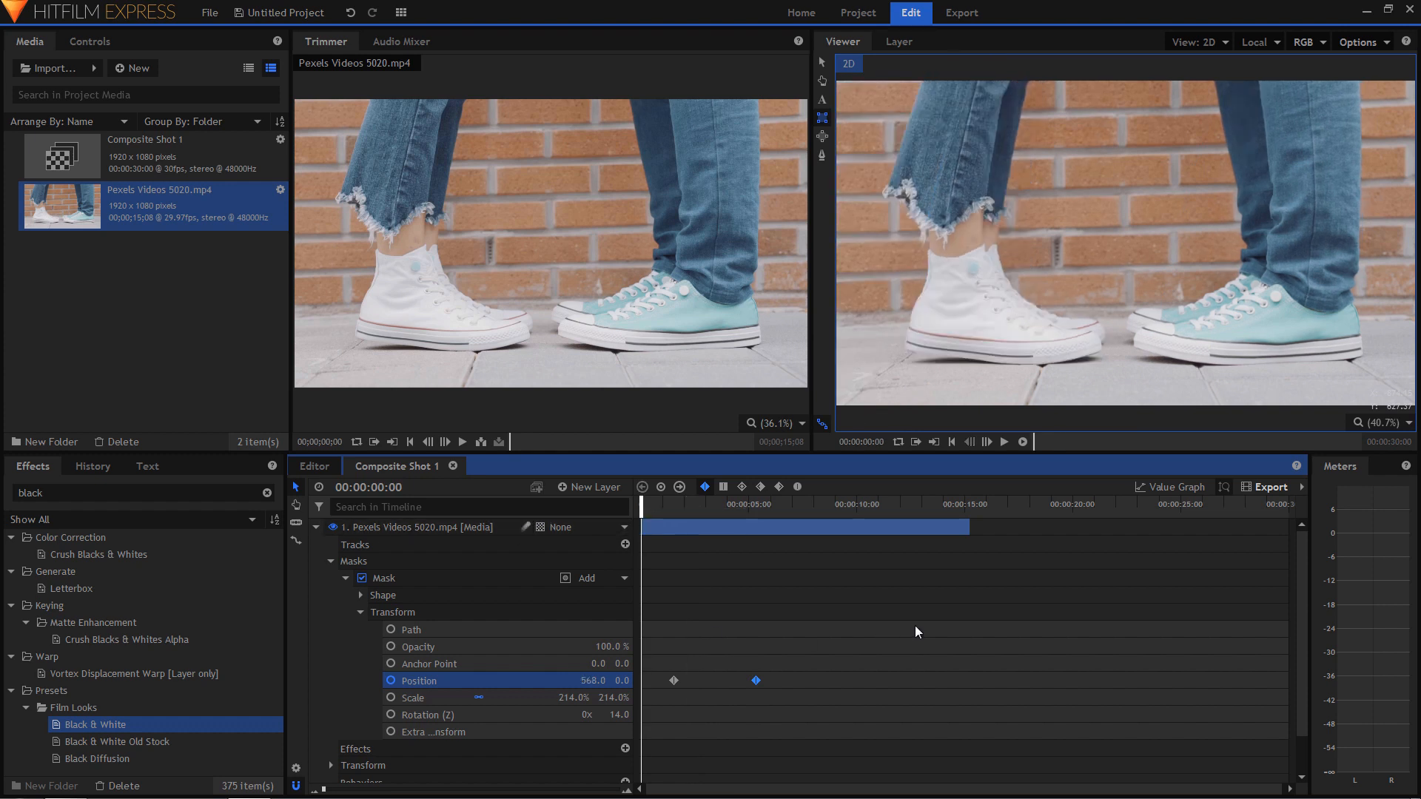
key("space")
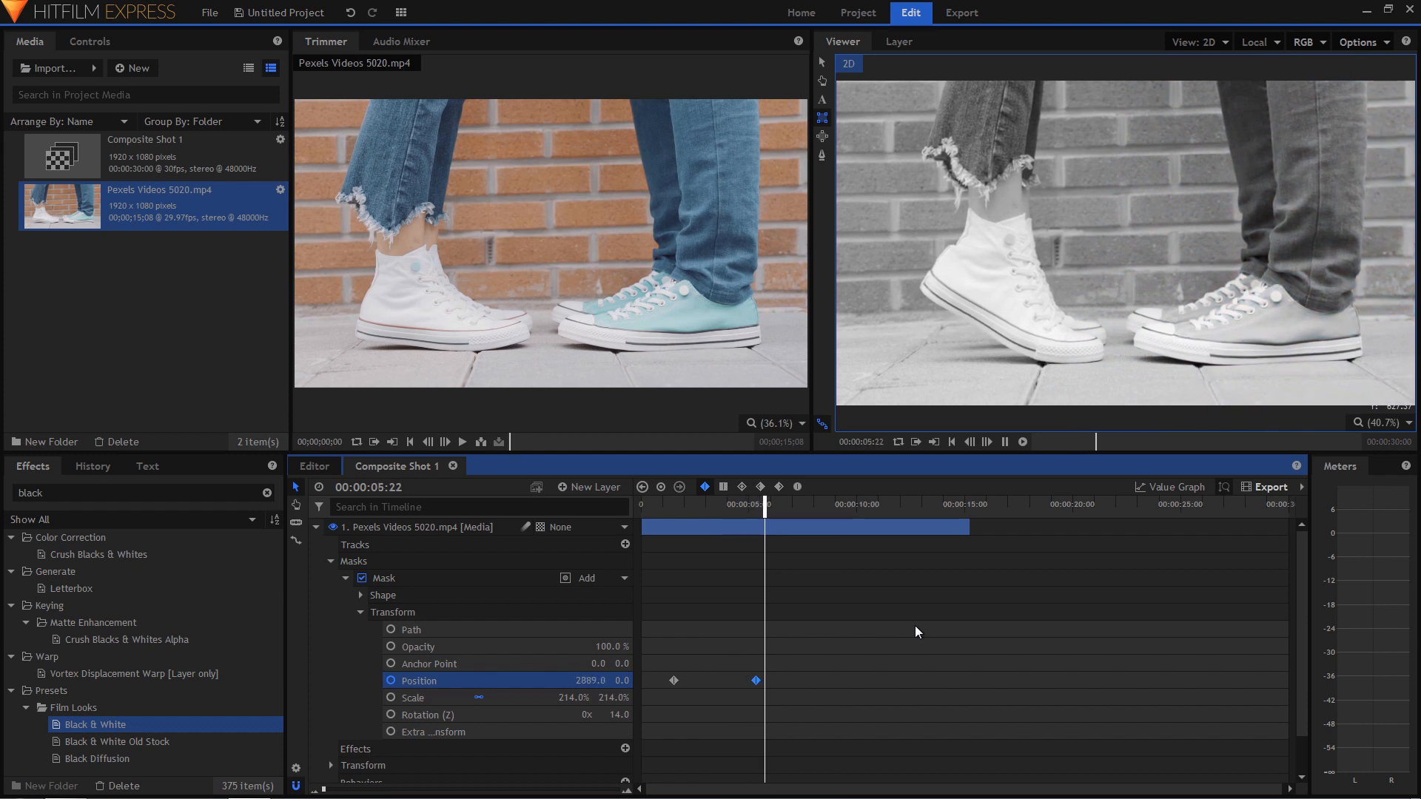
key("space")
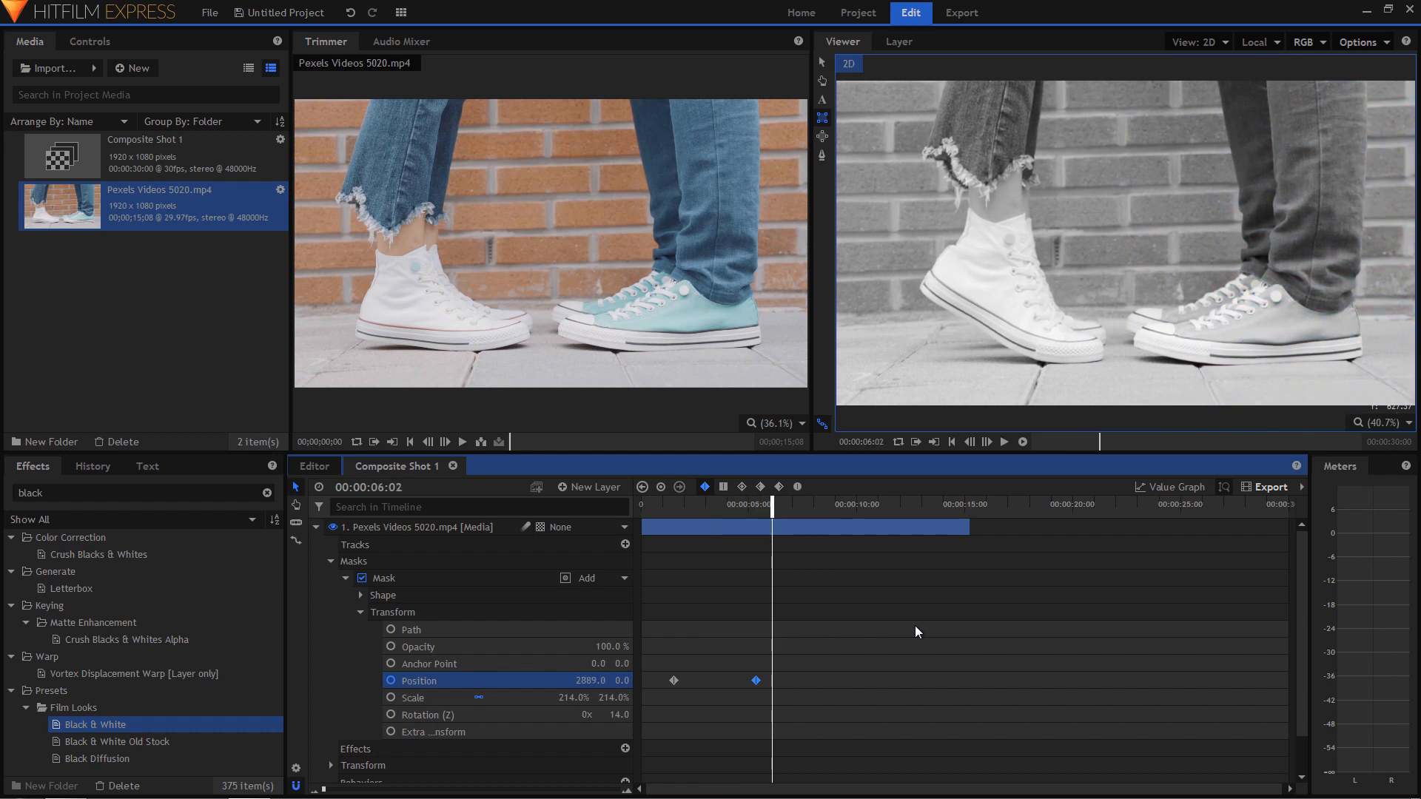